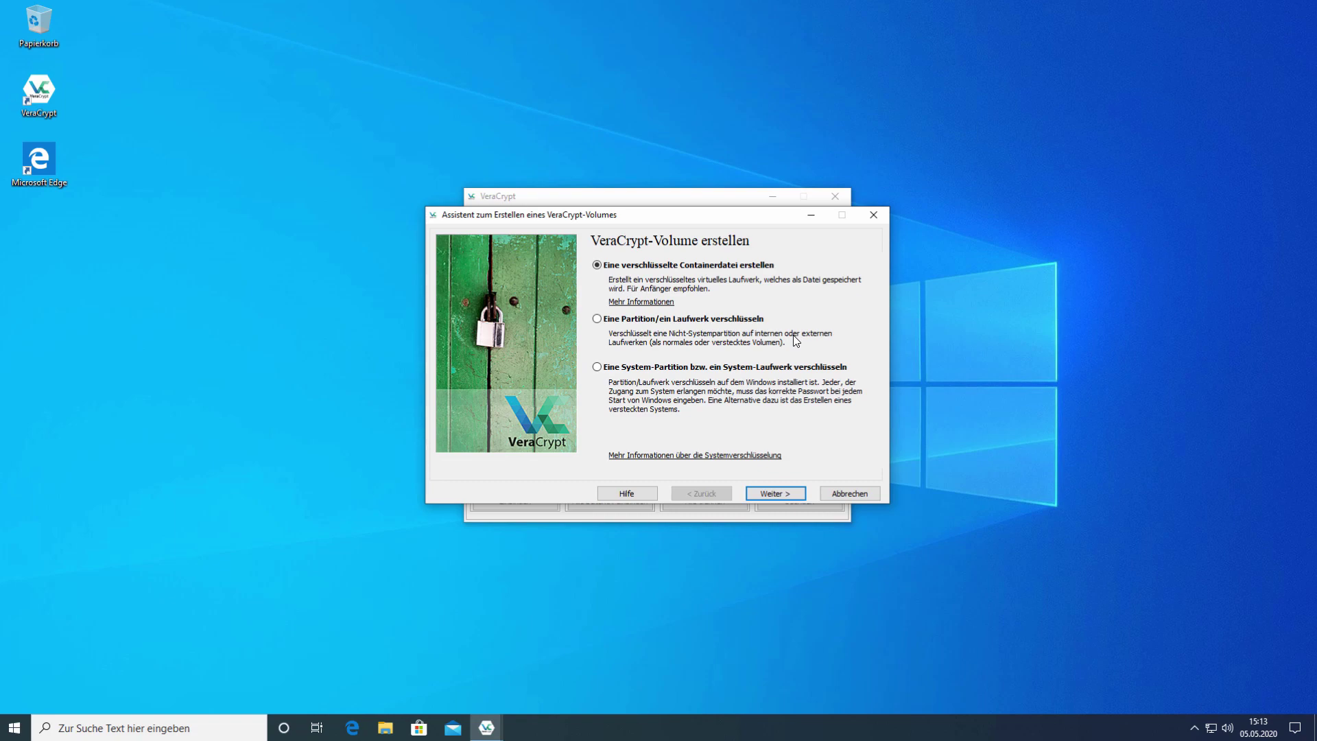
Choose to encrypt a non-system partition or drive as a standard VeraCrypt volume, allowing the wizard to make changes to the device.
click(601, 319)
click(774, 495)
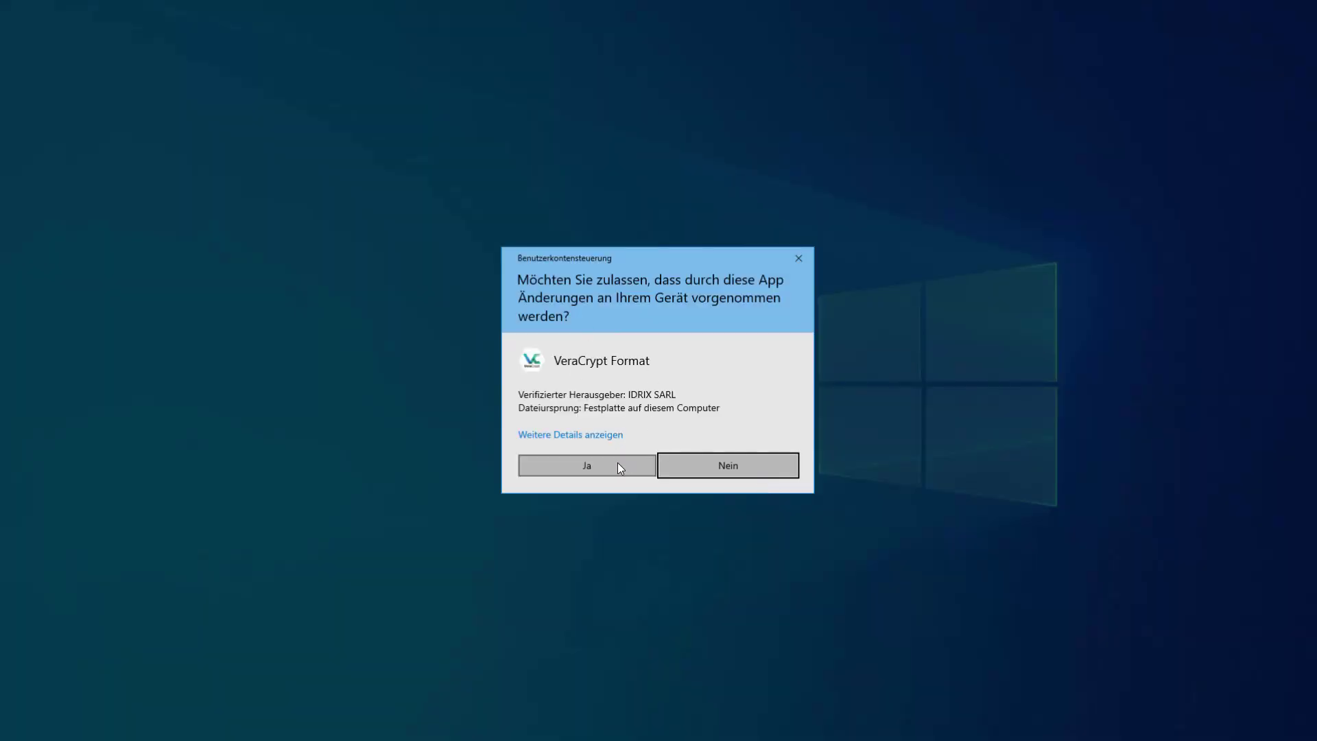
click(618, 463)
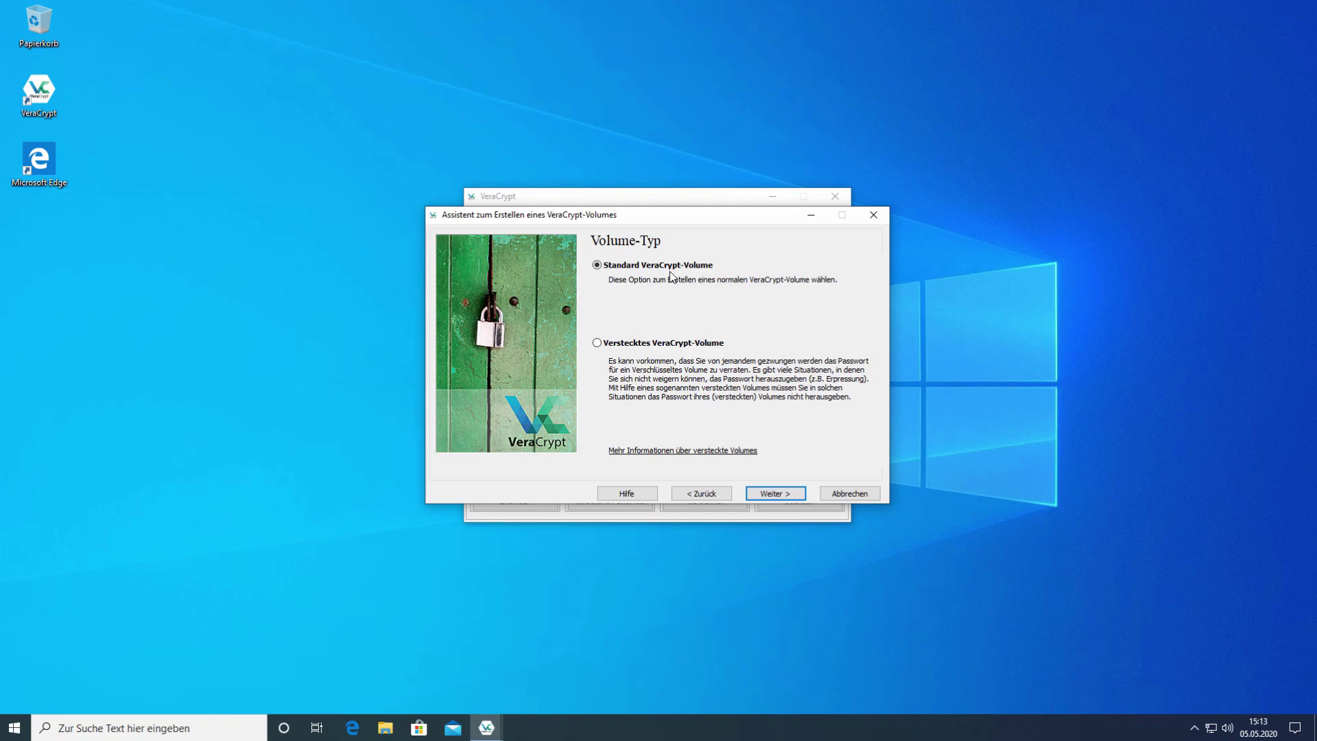
click(775, 492)
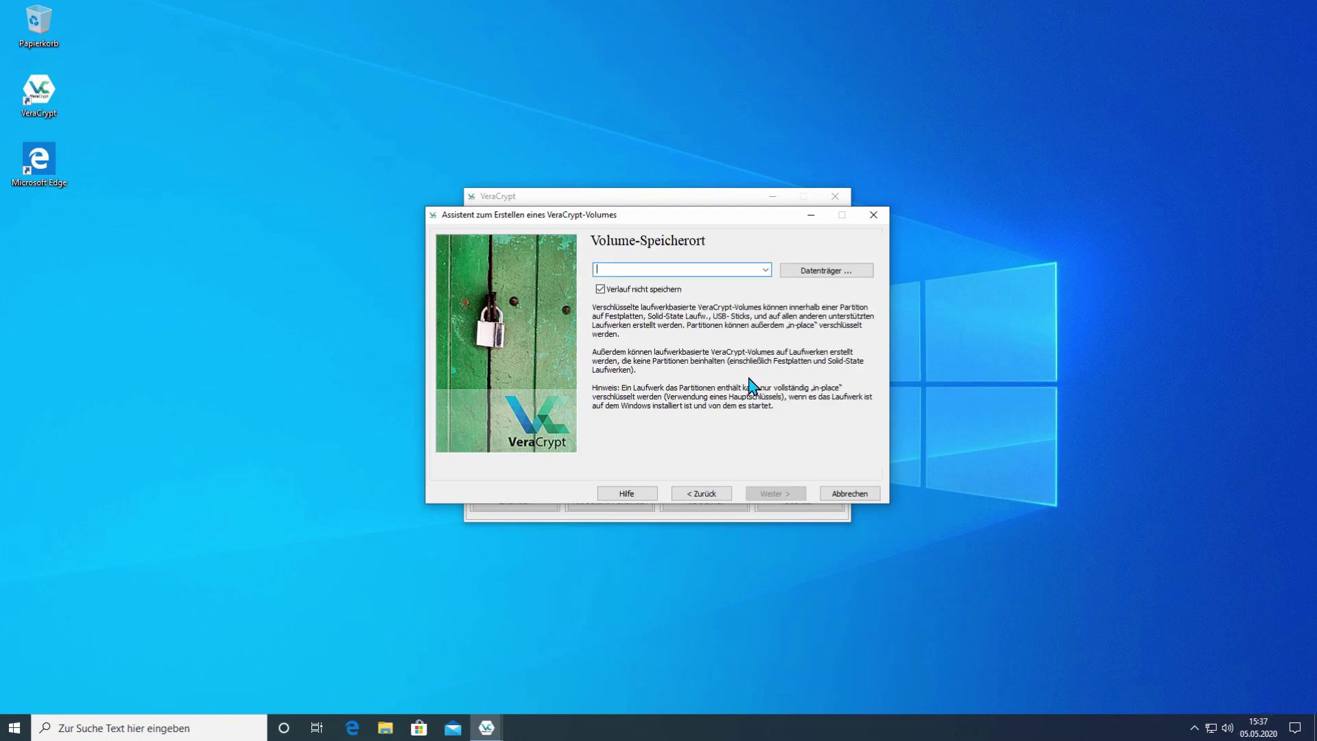
Set the volume location to \Device\Harddisk0\Partition3, the Crypt1 (E:) partition, checking the drive in File Explorer before accepting it.
click(823, 272)
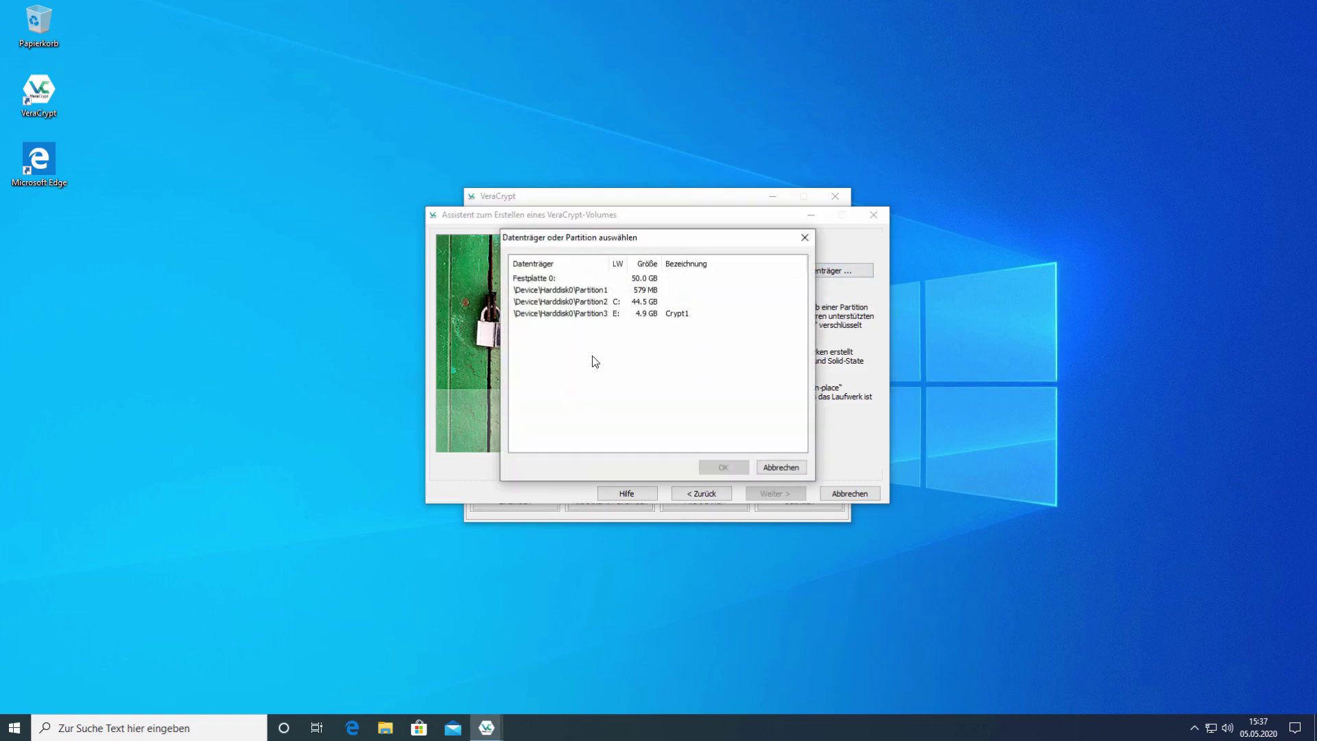
click(546, 279)
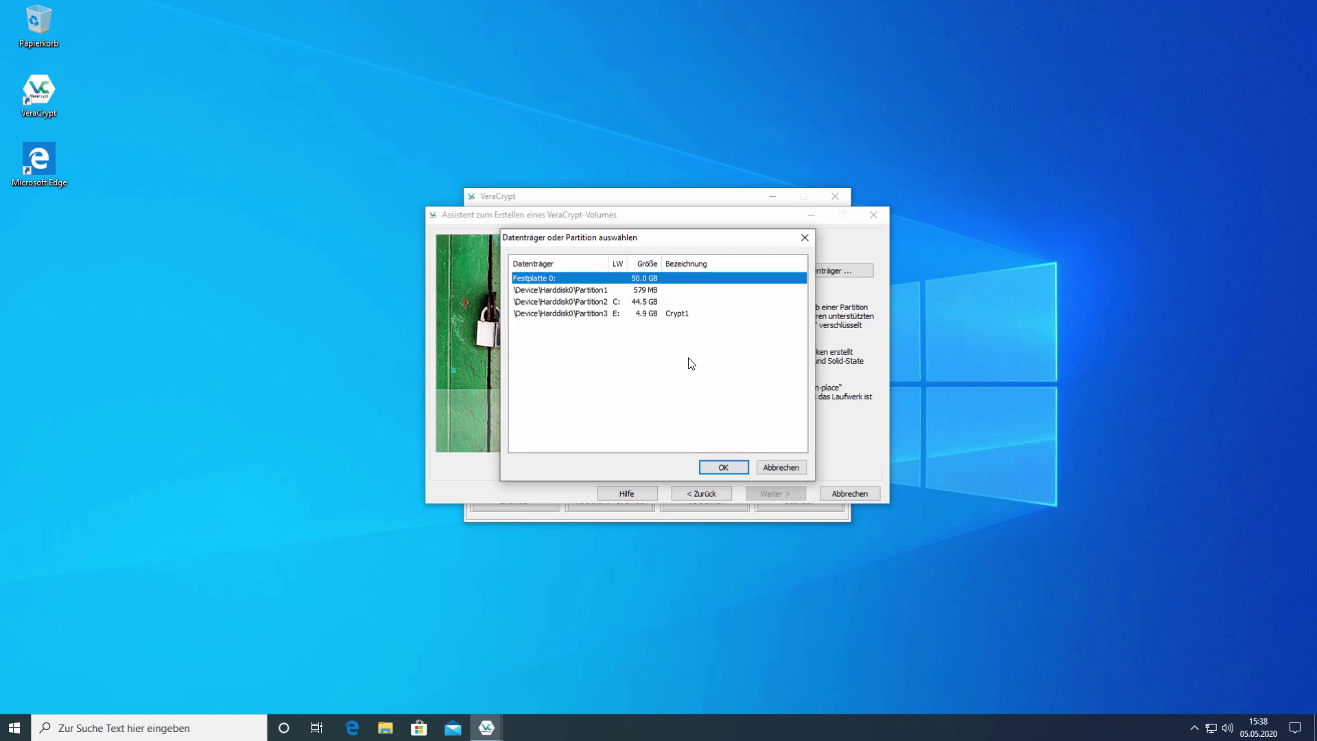
click(644, 290)
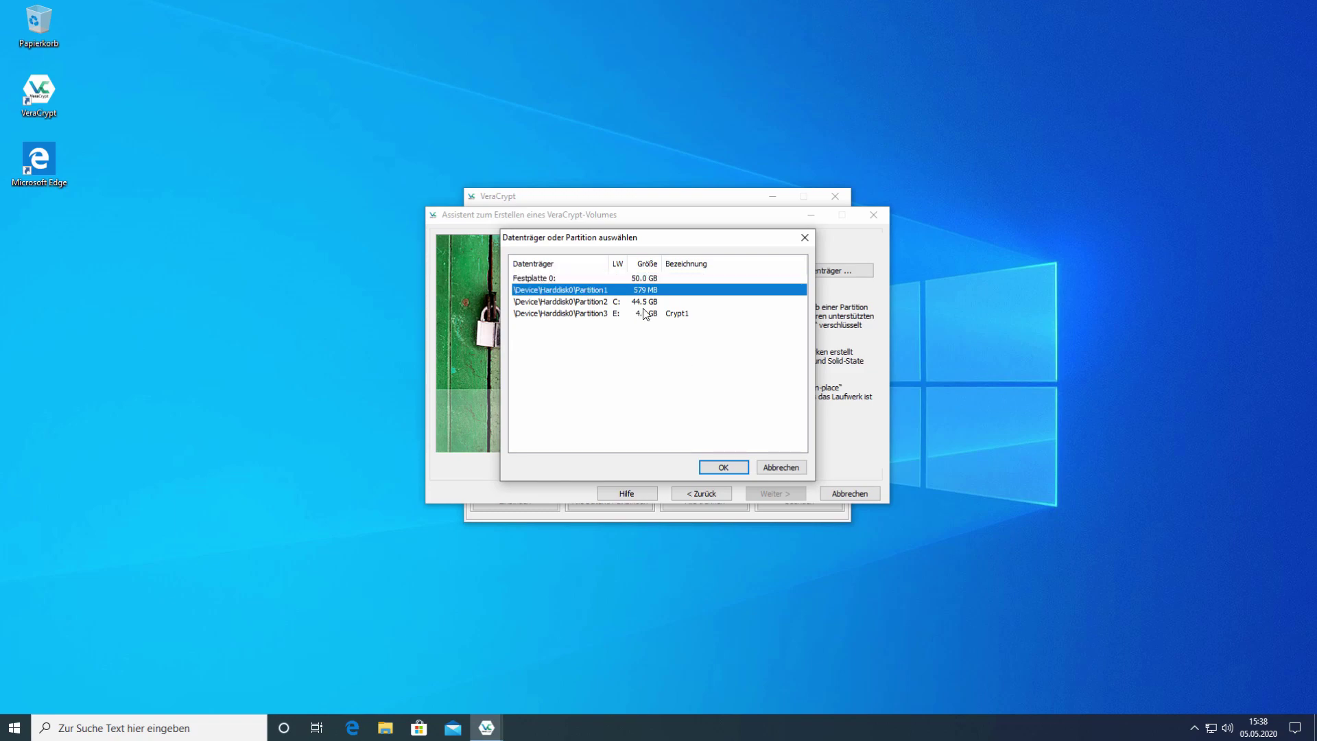
click(633, 304)
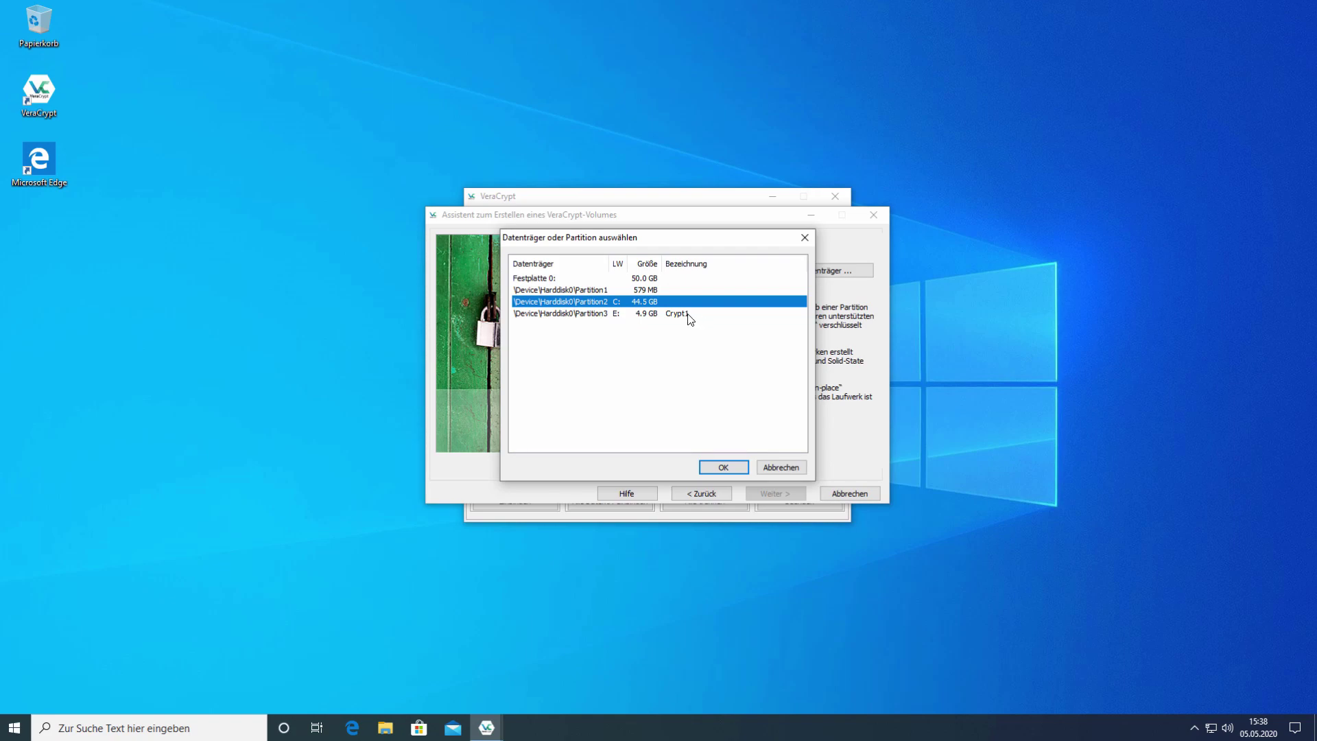
click(386, 730)
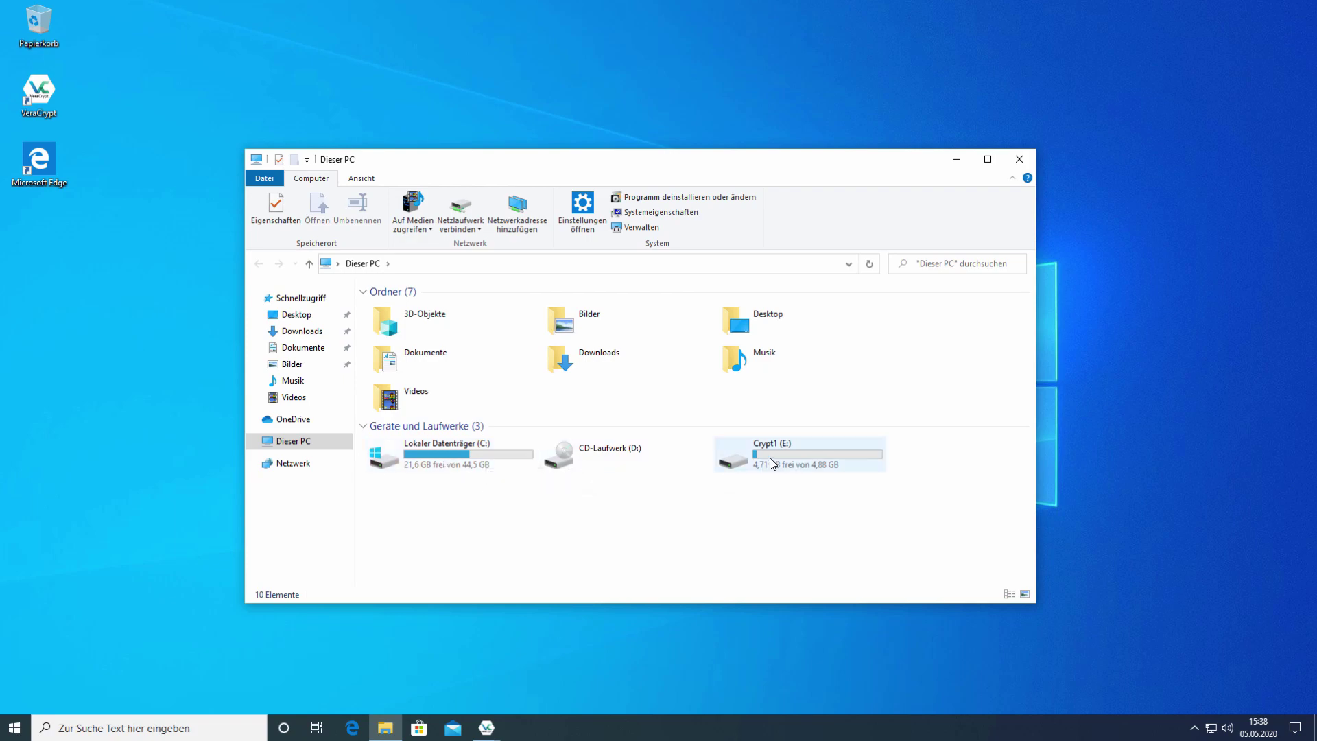
click(957, 159)
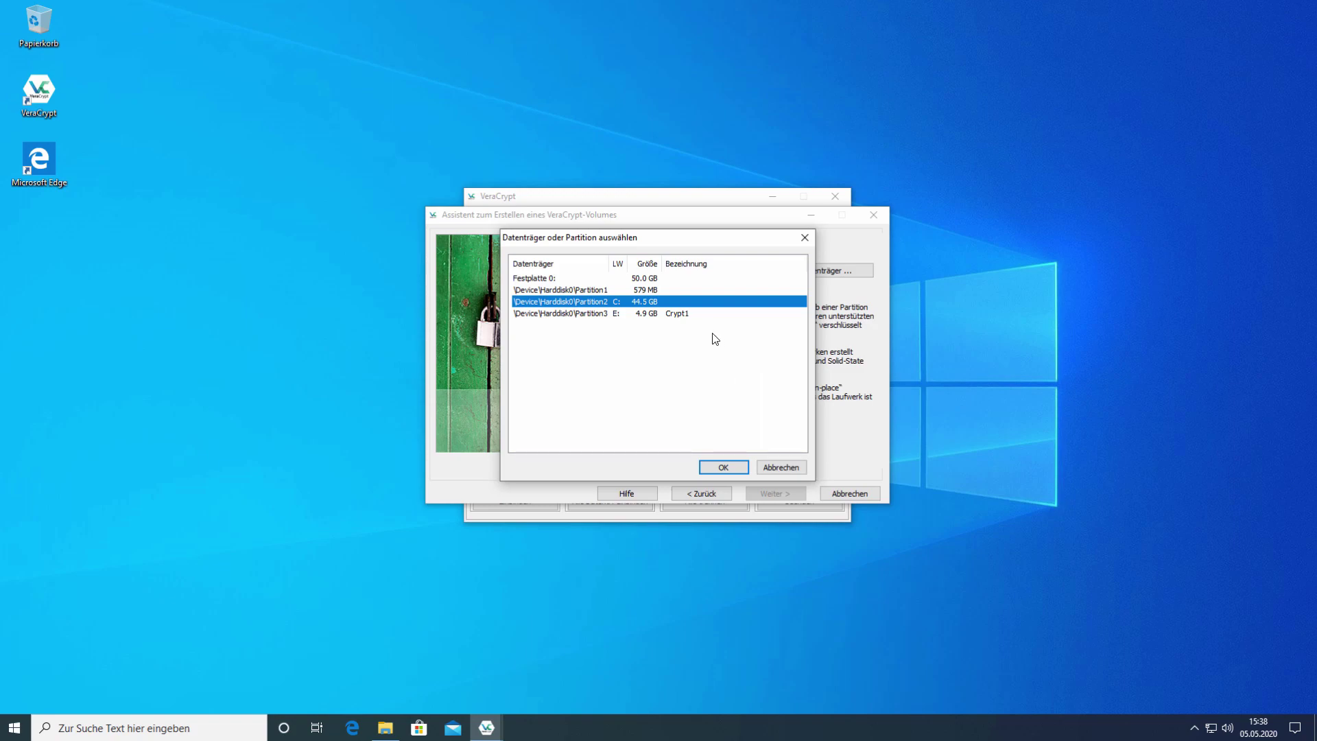
click(616, 313)
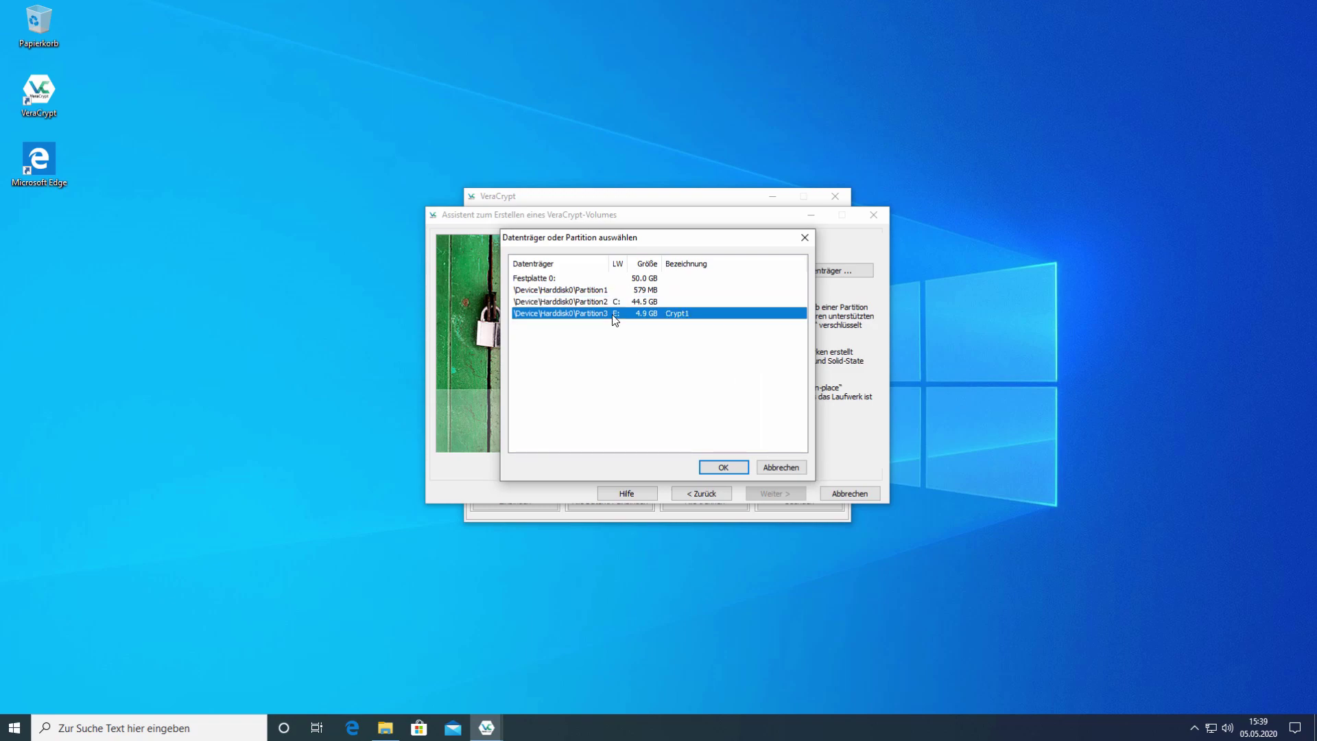
click(735, 467)
click(782, 494)
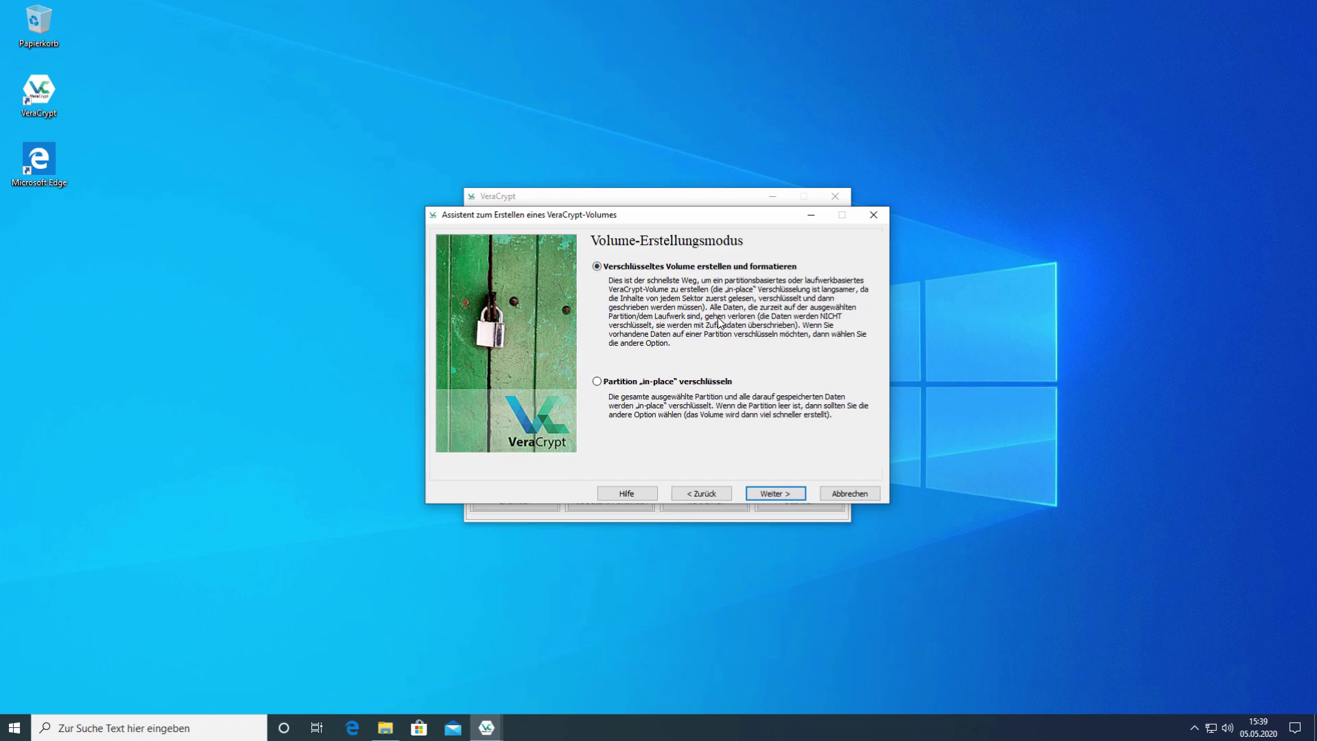
Examine in File Explorer which files are stored on the Crypt1 (E:) drive, and return to the volume wizard.
click(386, 727)
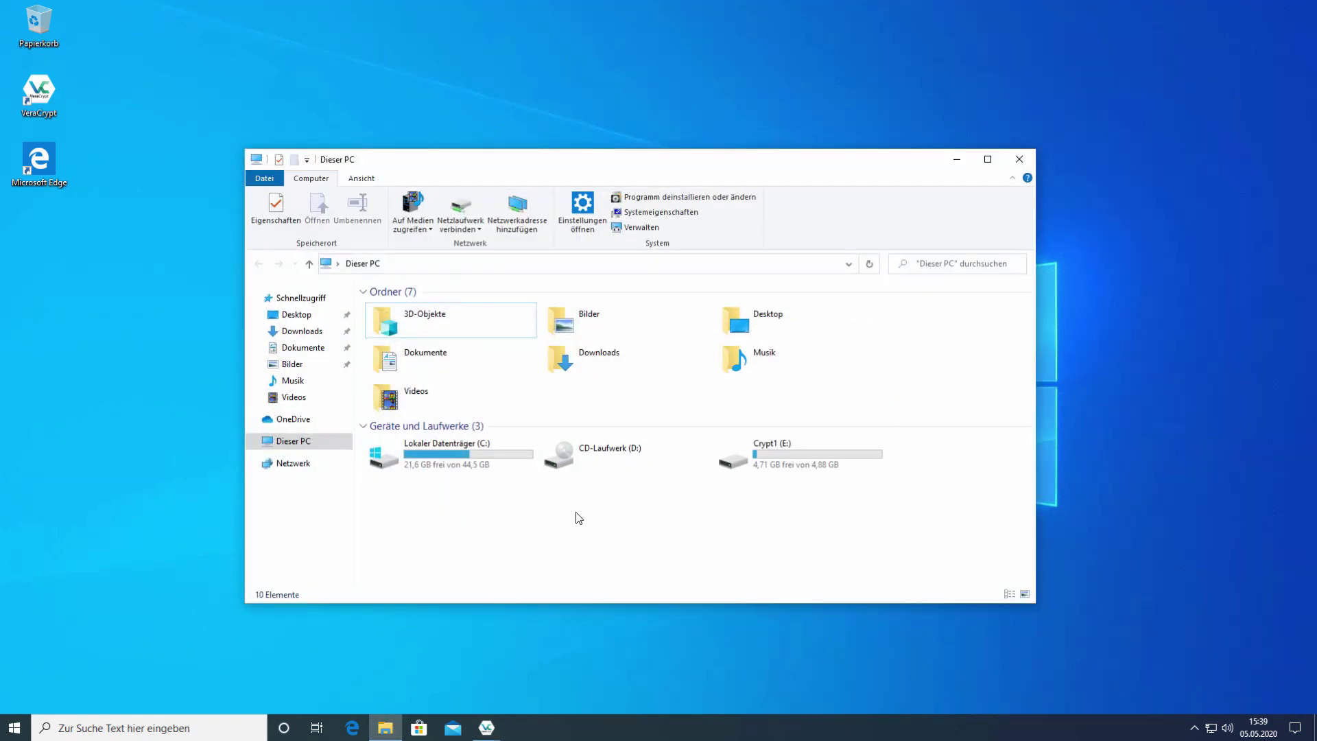
double_click(773, 469)
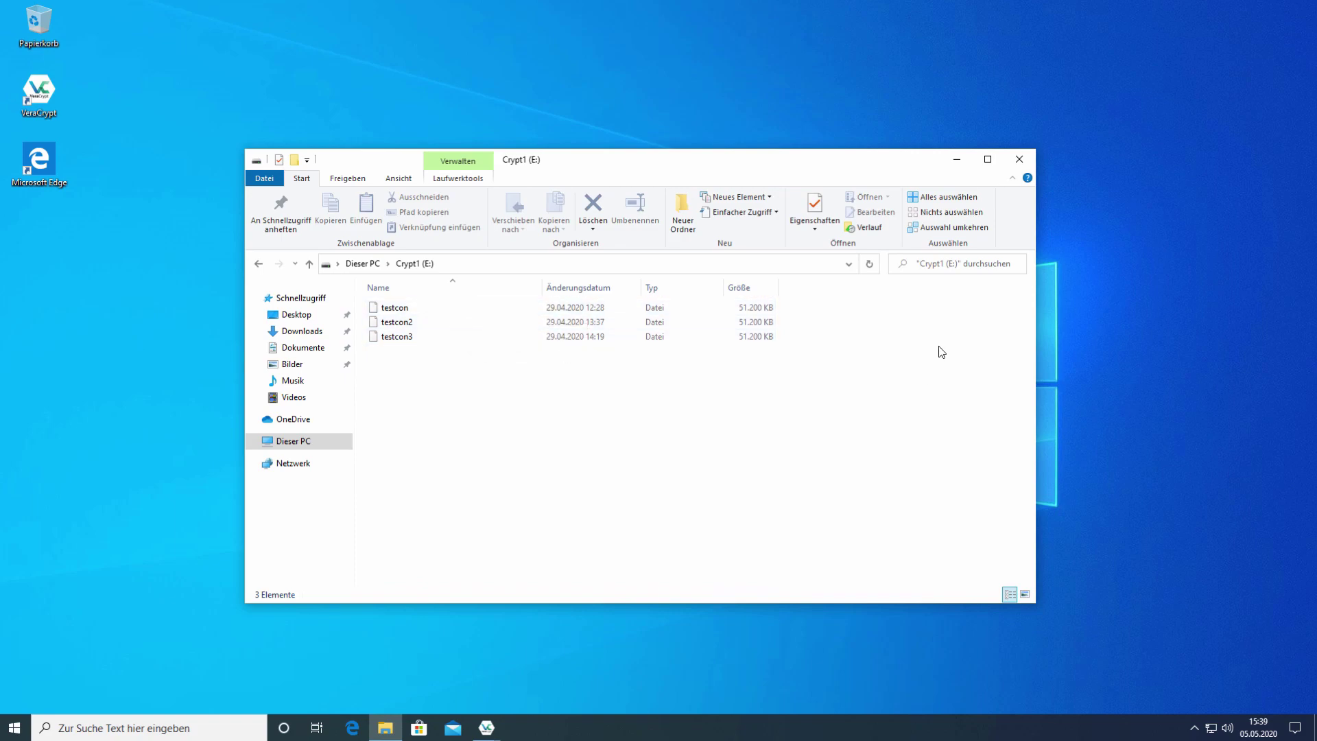
click(958, 159)
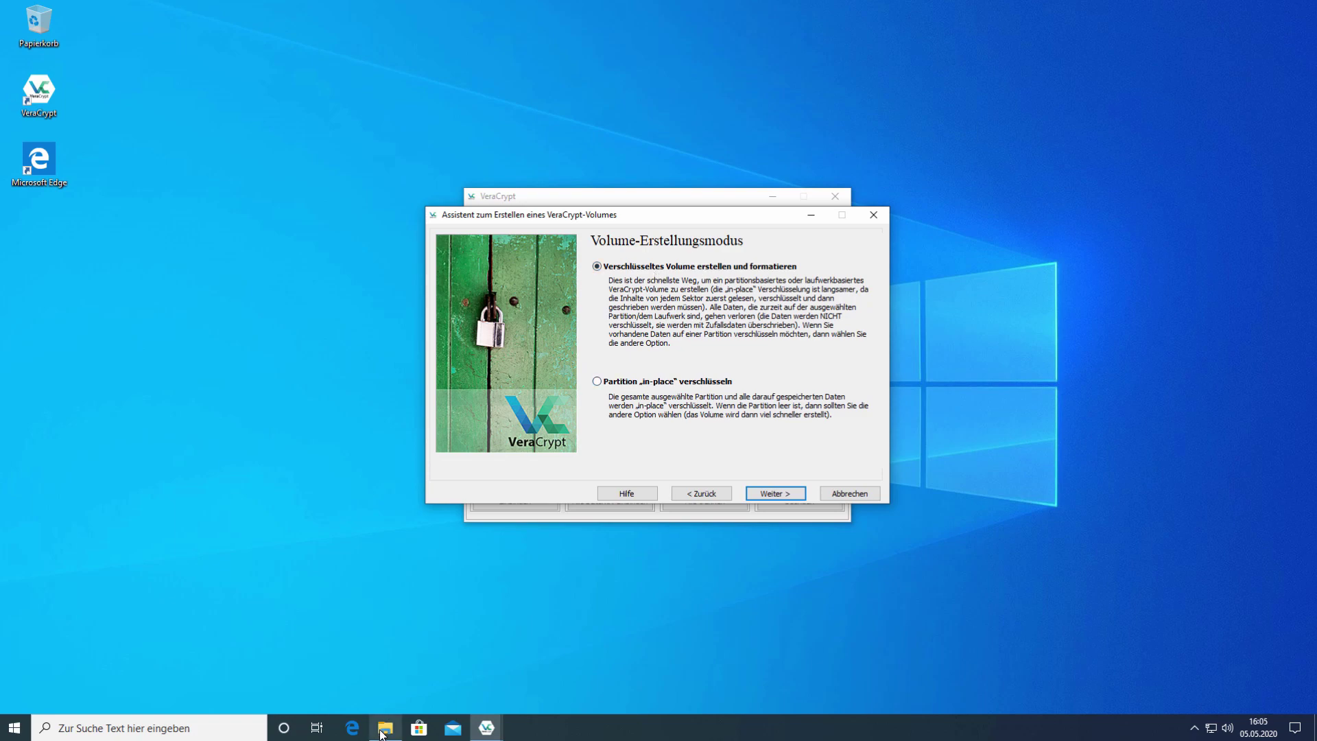
mouse_move(385, 727)
click(439, 624)
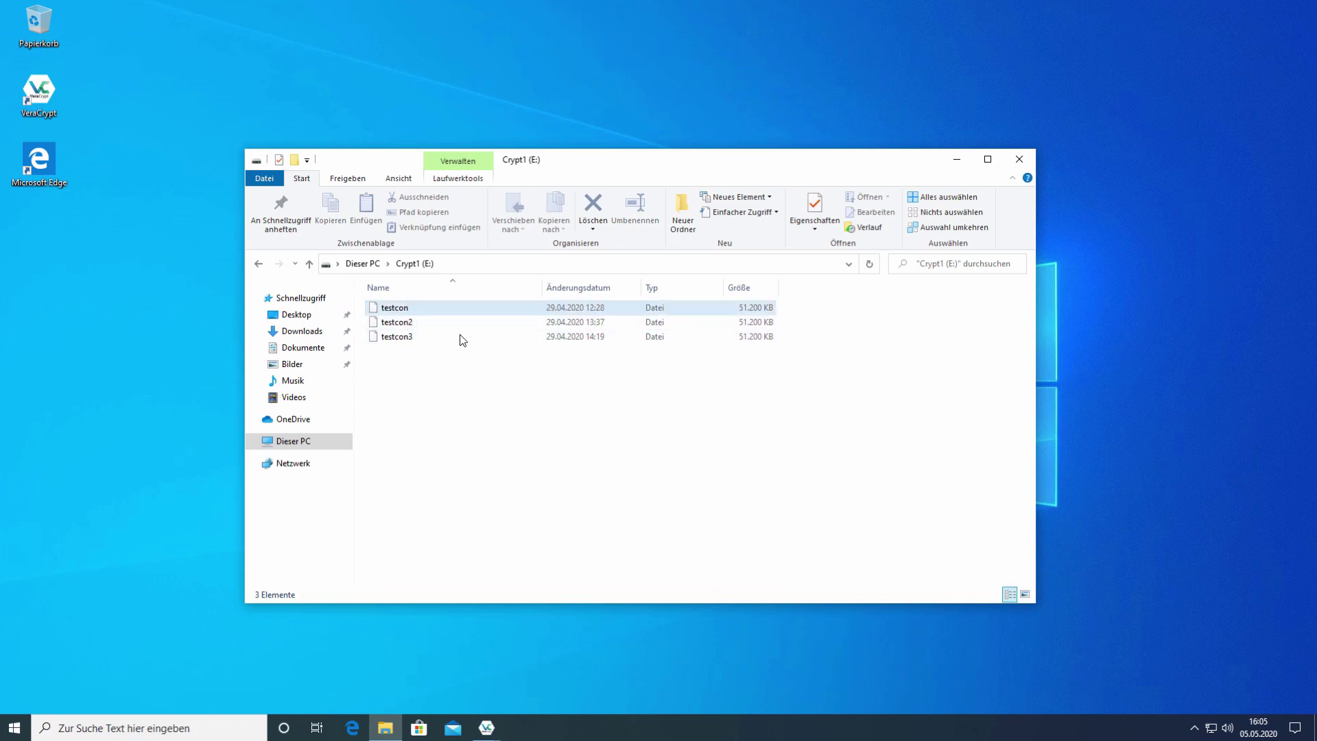
click(958, 159)
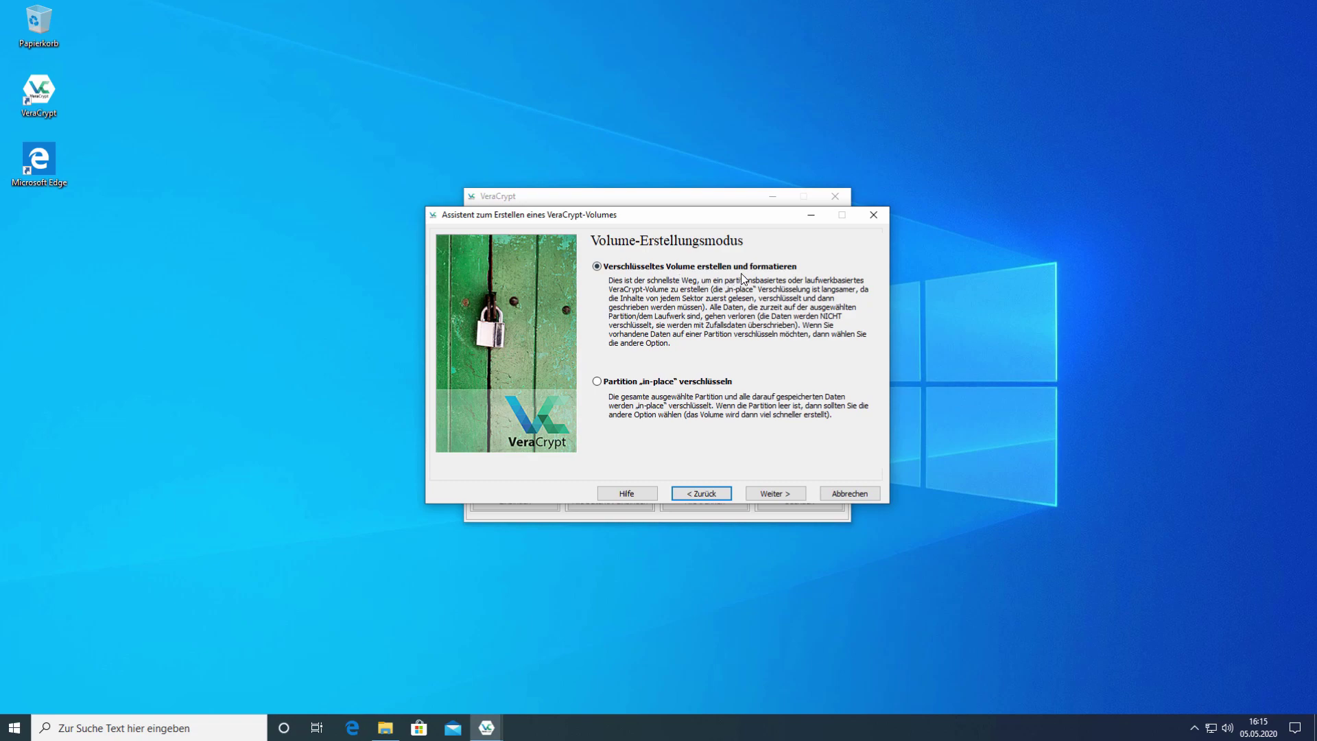
Accept creating and formatting an encrypted volume with AES encryption, the SHA-512 hash and the full partition size.
click(770, 494)
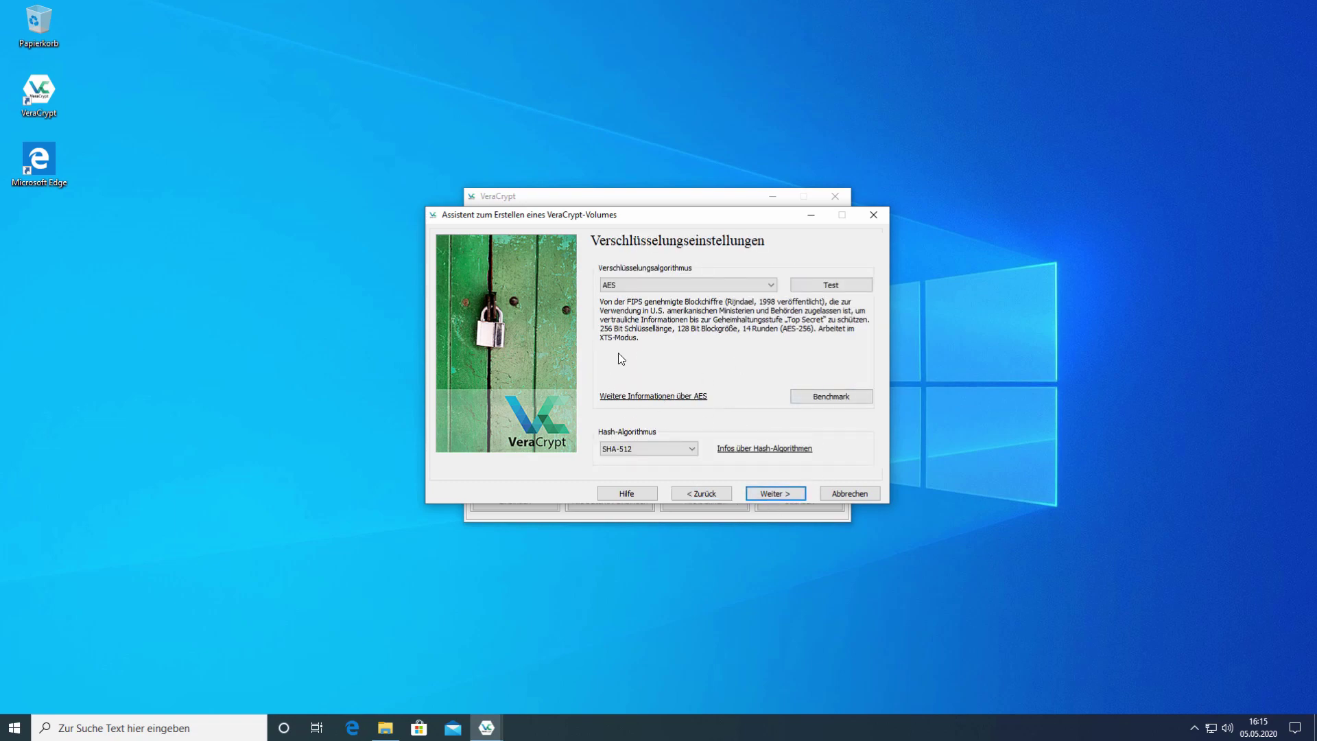
click(778, 494)
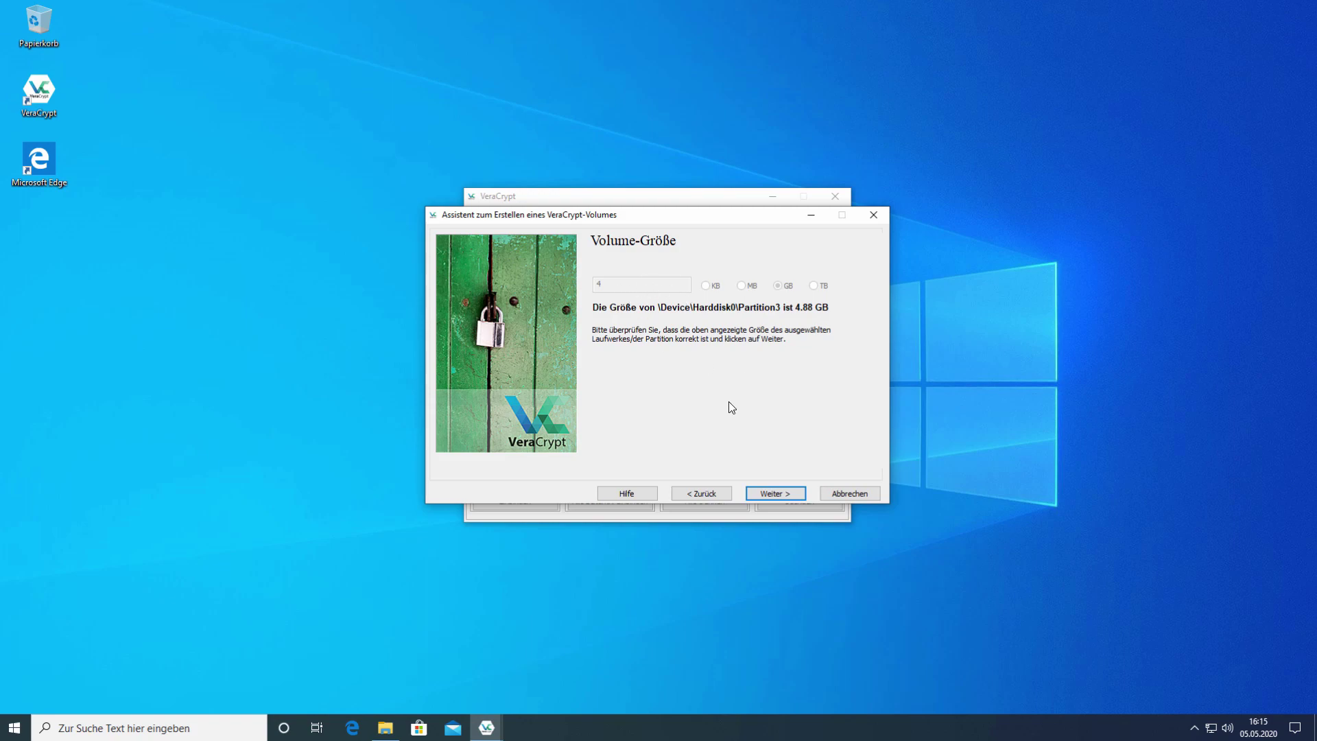
click(791, 493)
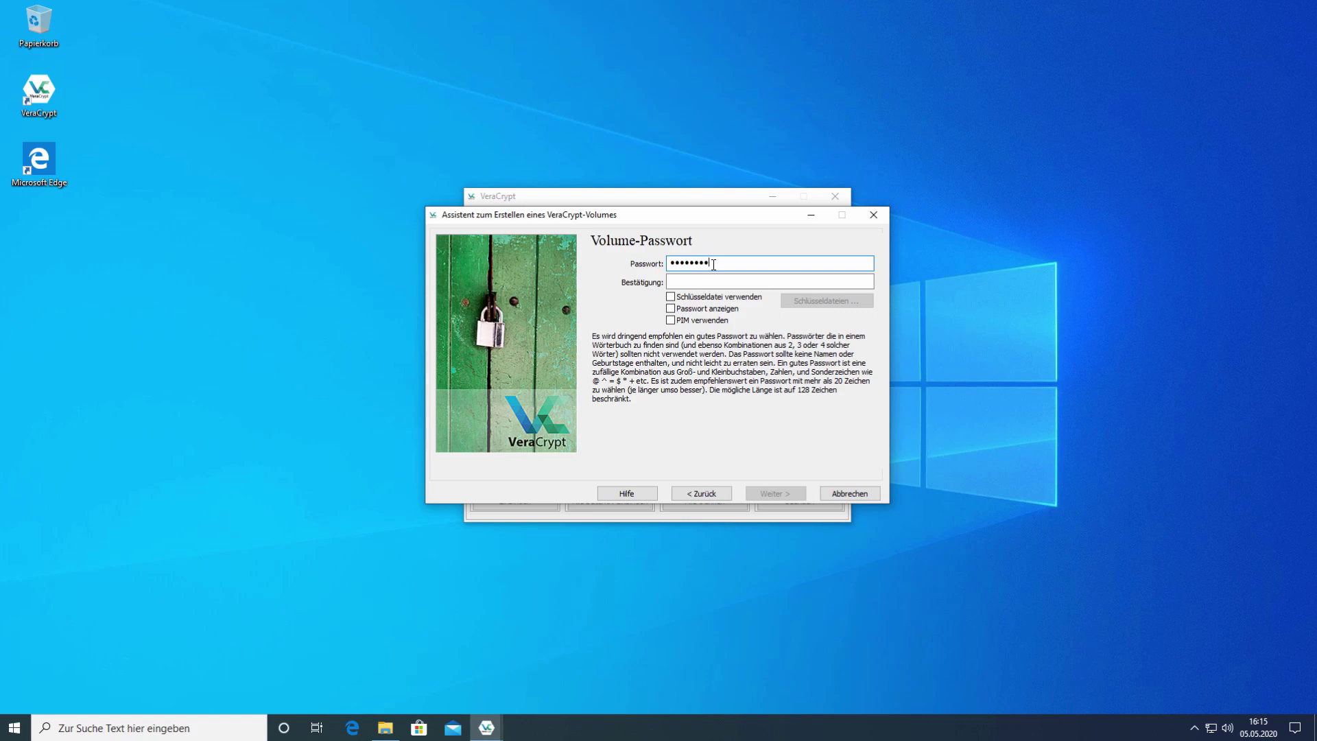
Enter and confirm the volume password, display it for checking, and accept using a short password.
key(Tab)
text(*******)
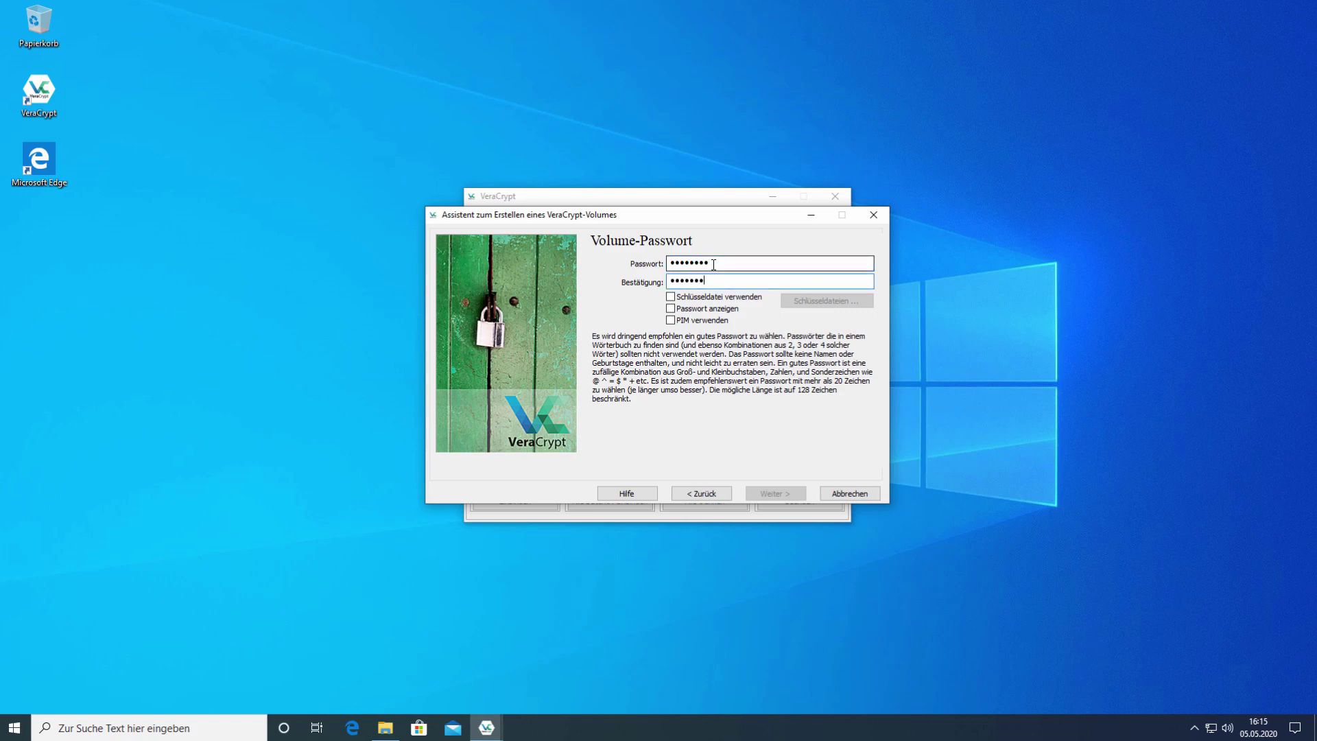
text(*)
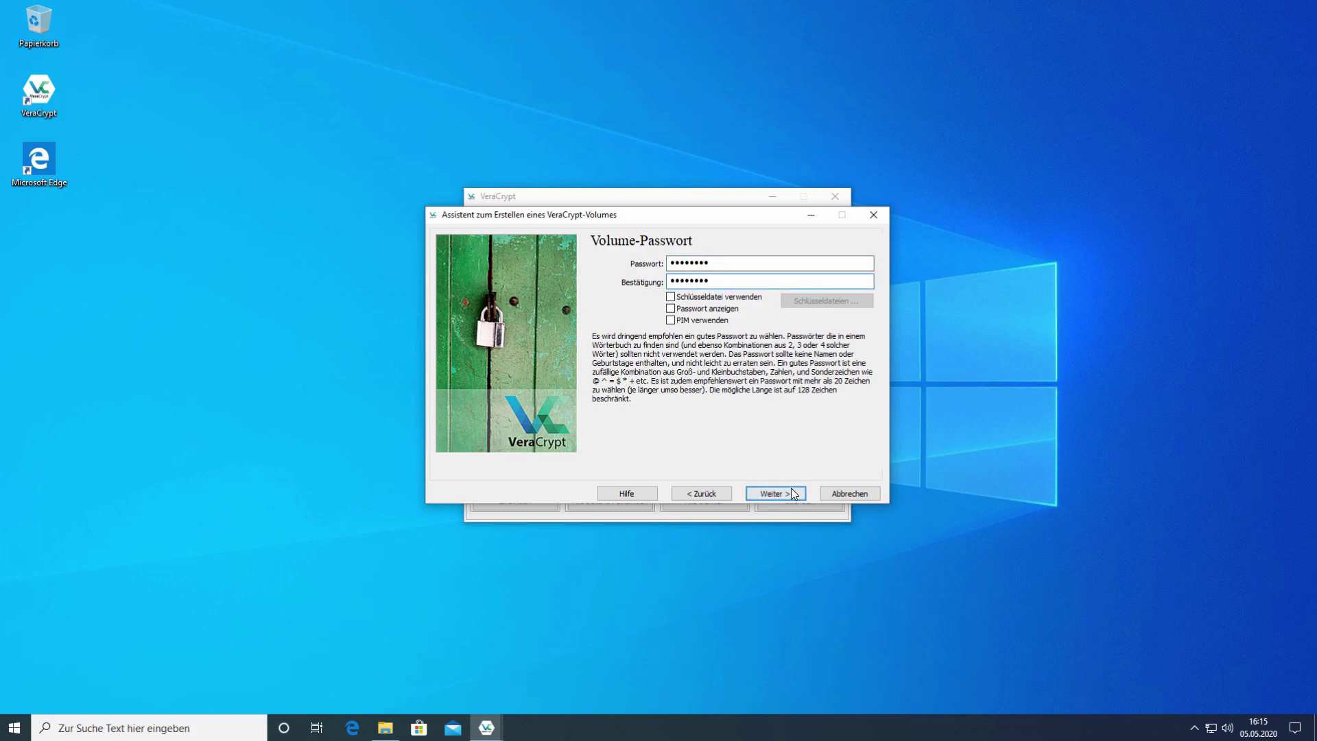
click(671, 309)
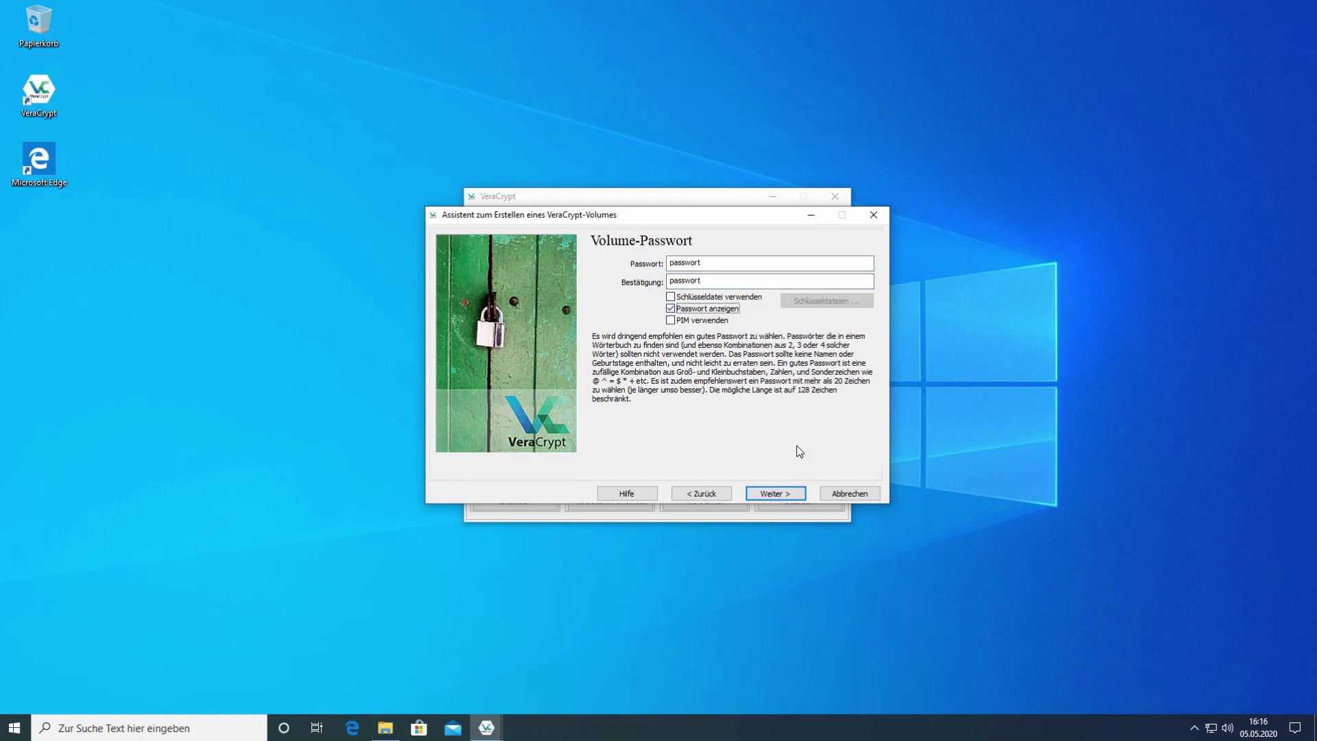
click(775, 494)
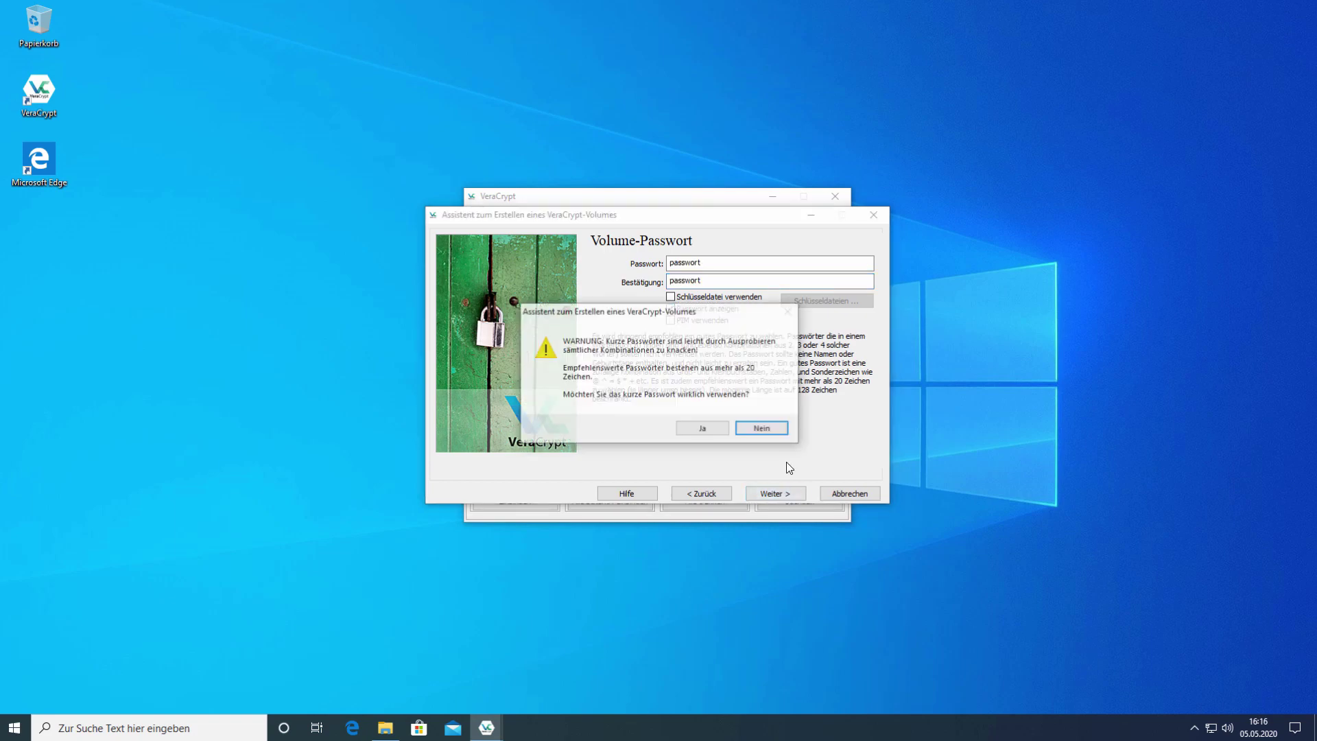
click(705, 430)
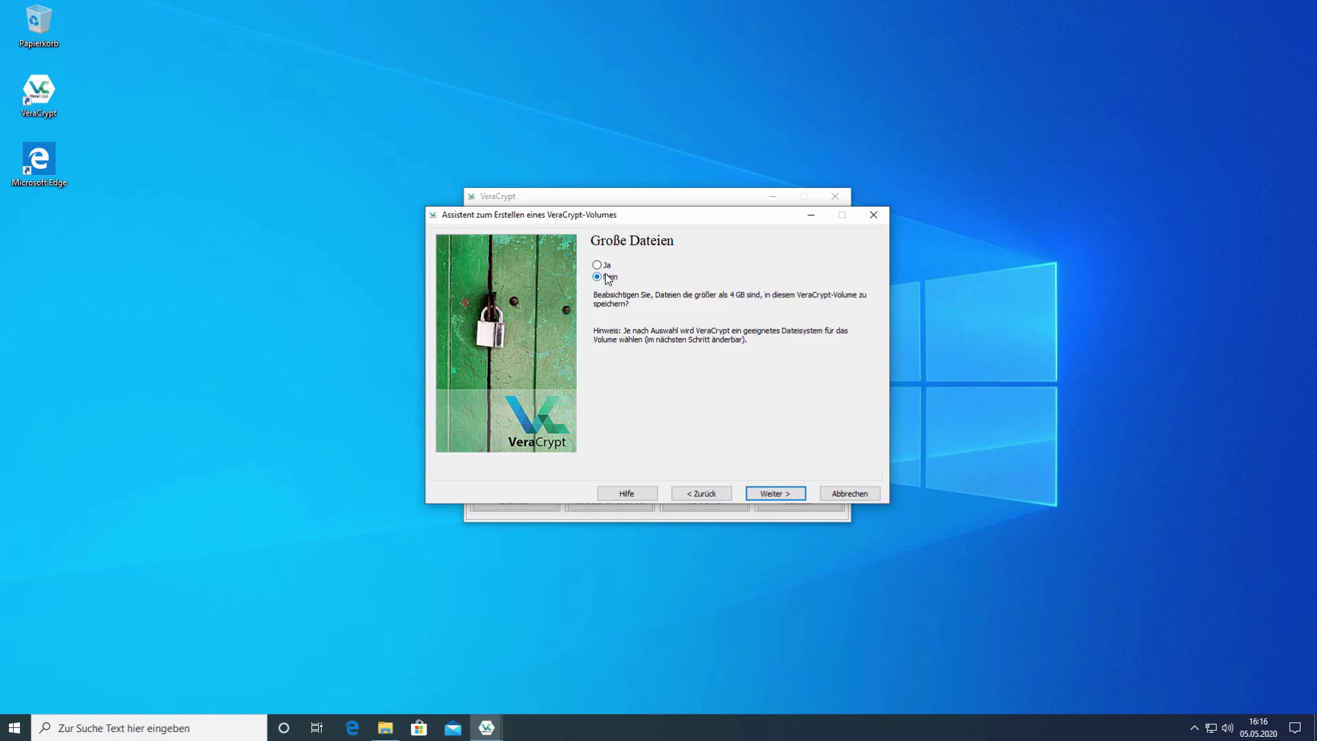
Decline storing files larger than 4 GB and format the partition as FAT with the default cluster size, accepting the data loss.
click(784, 494)
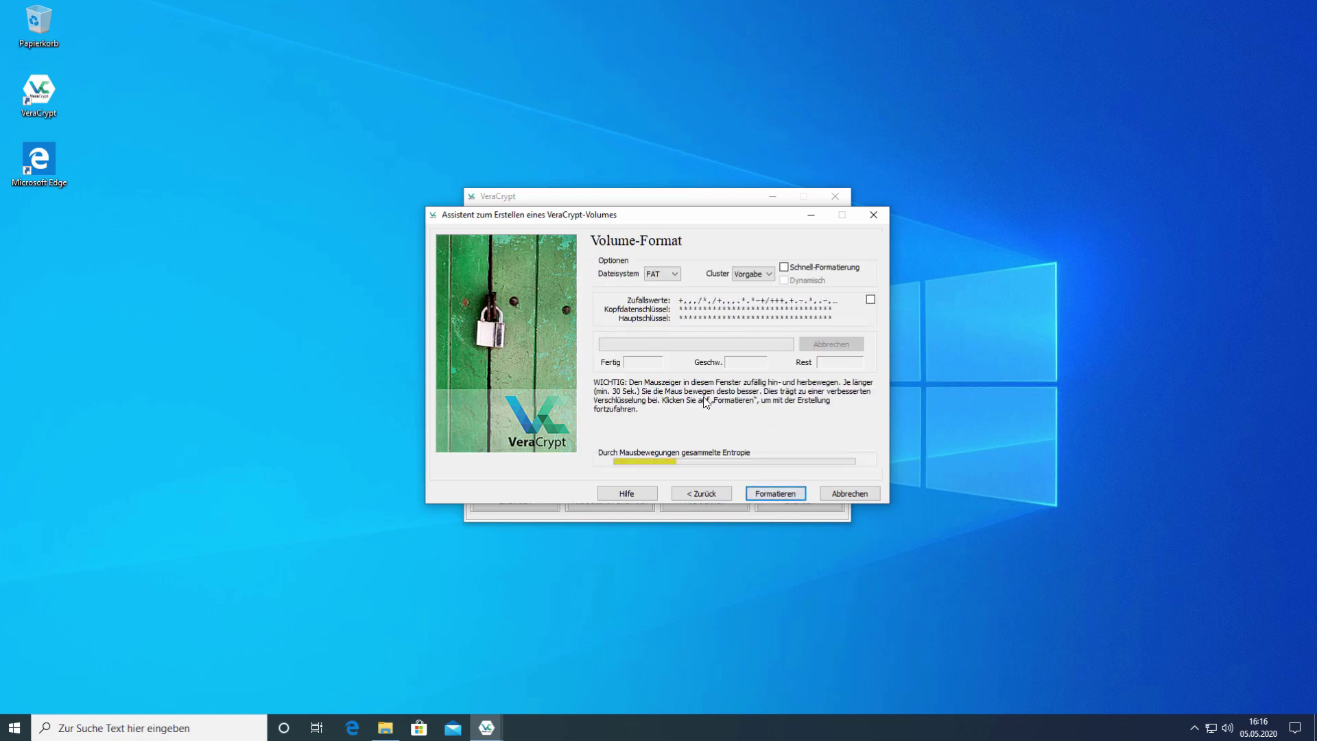
click(674, 278)
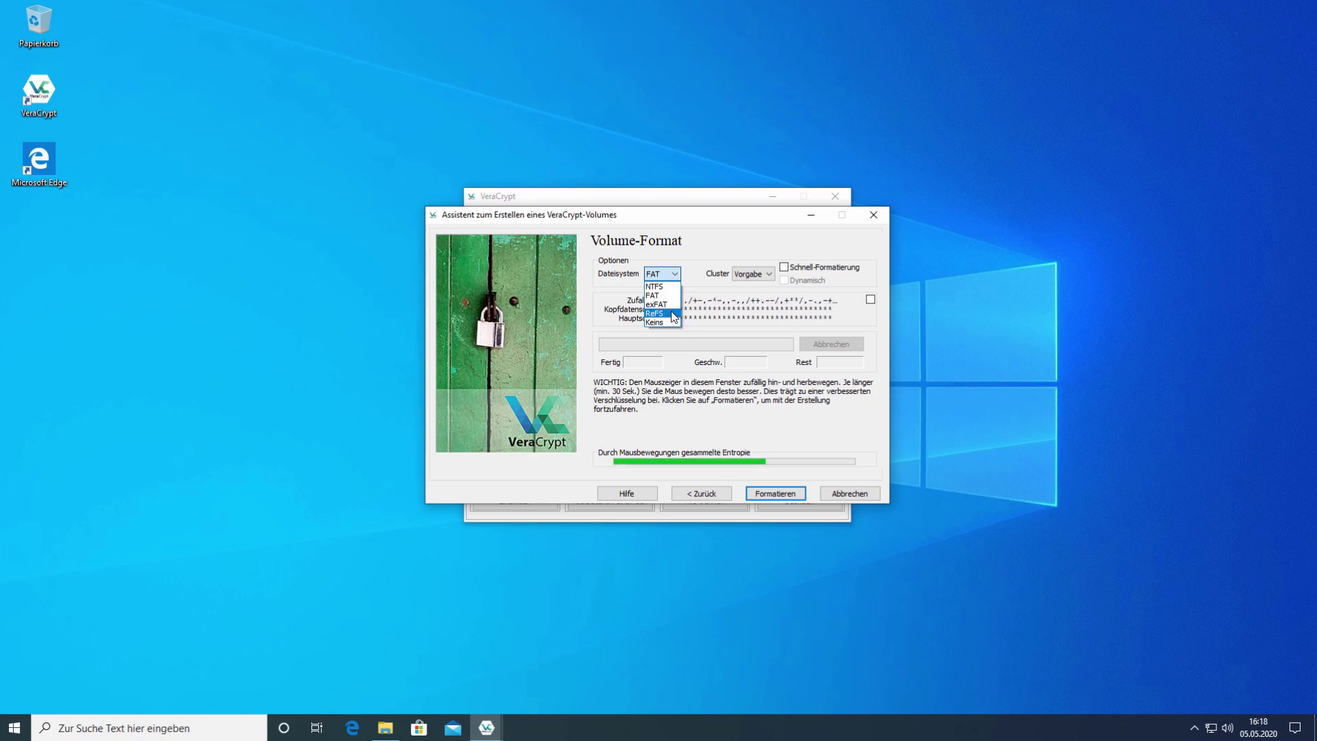
key(Escape)
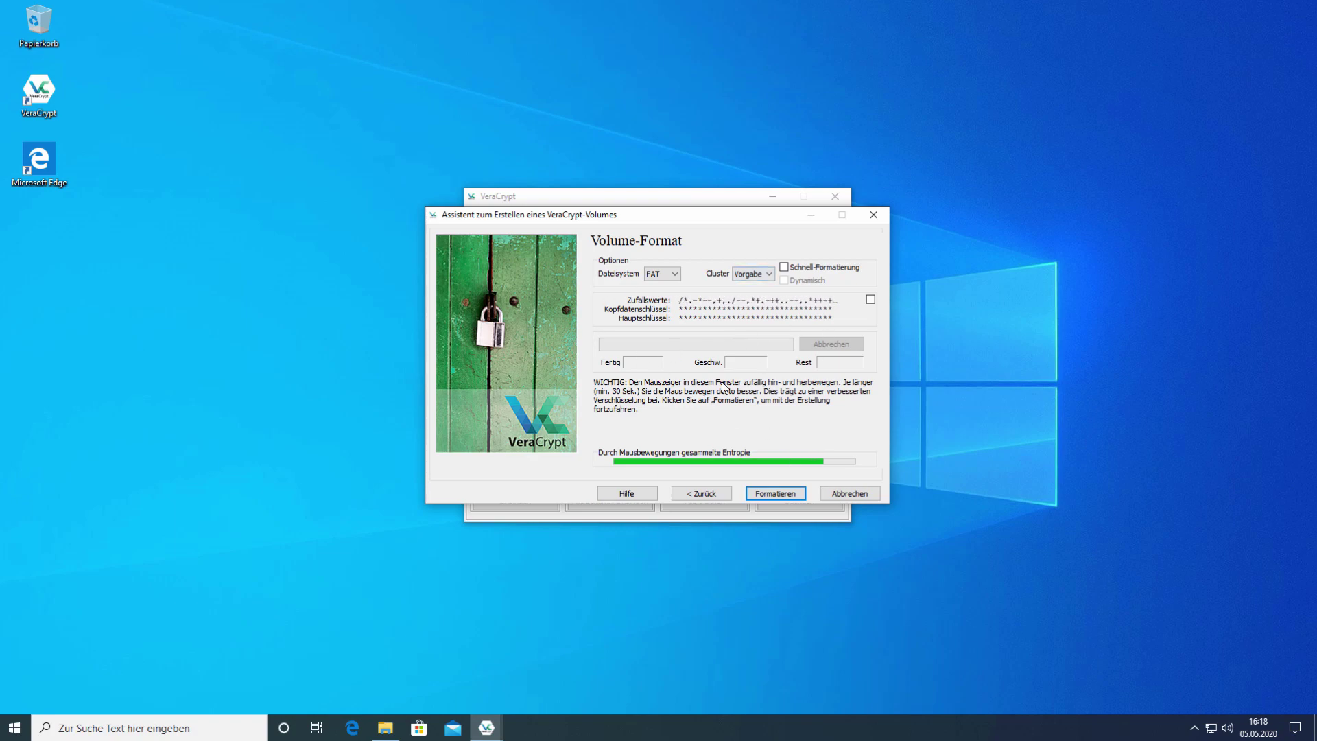
click(785, 494)
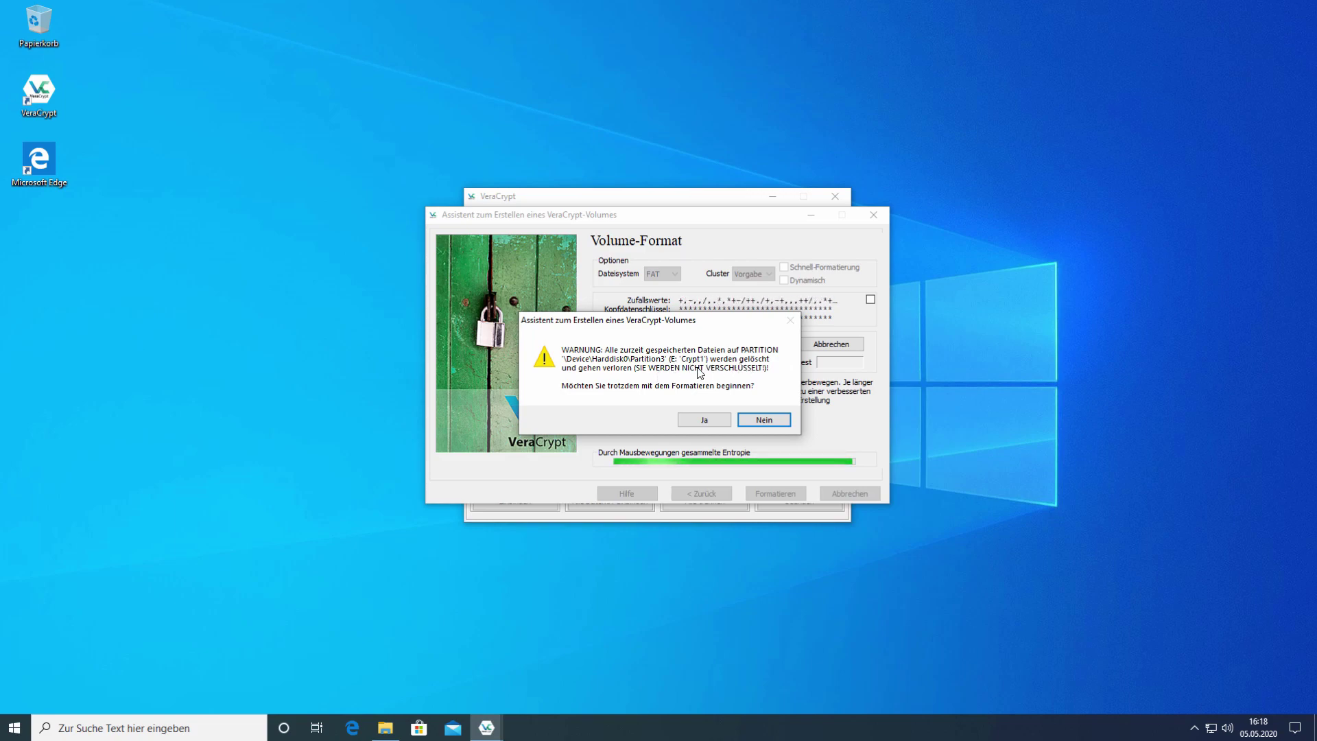
click(706, 420)
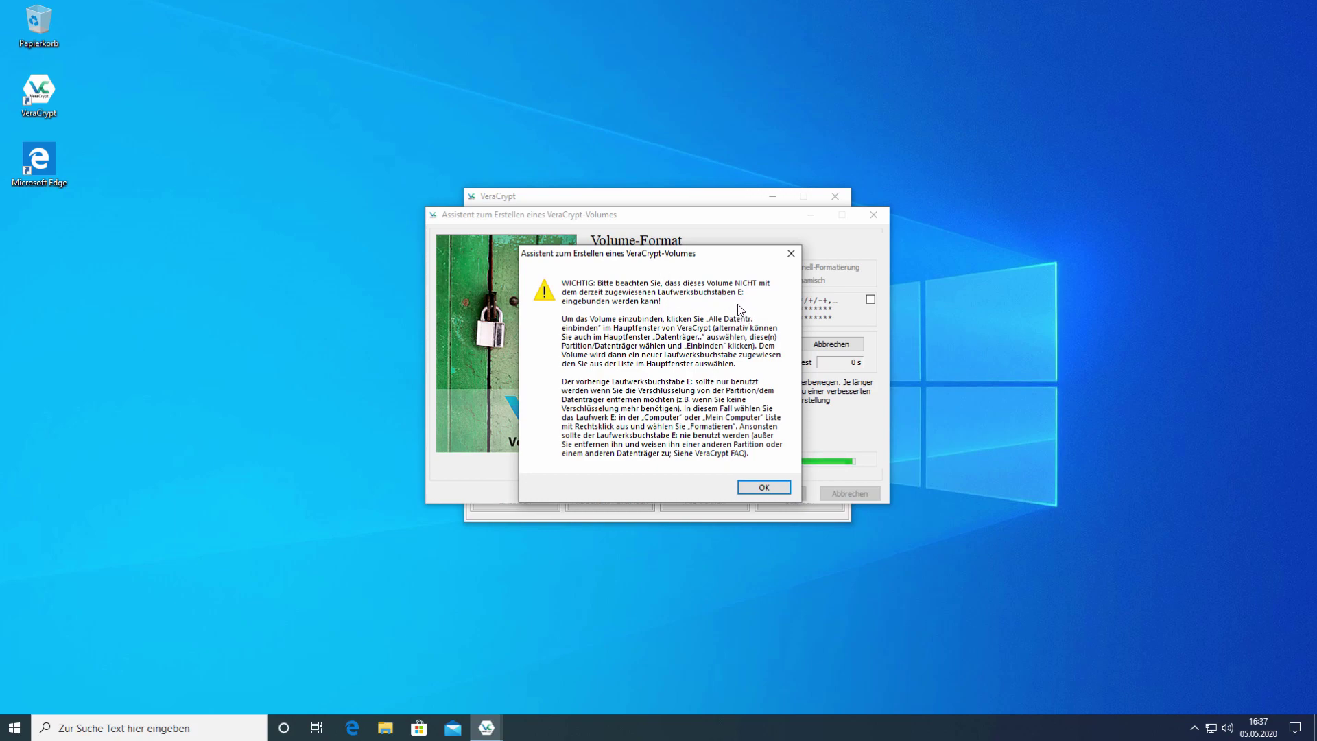
Check the drives in File Explorer, acknowledge the drive-letter notice and completion message, and exit the volume creation wizard.
key(super+e)
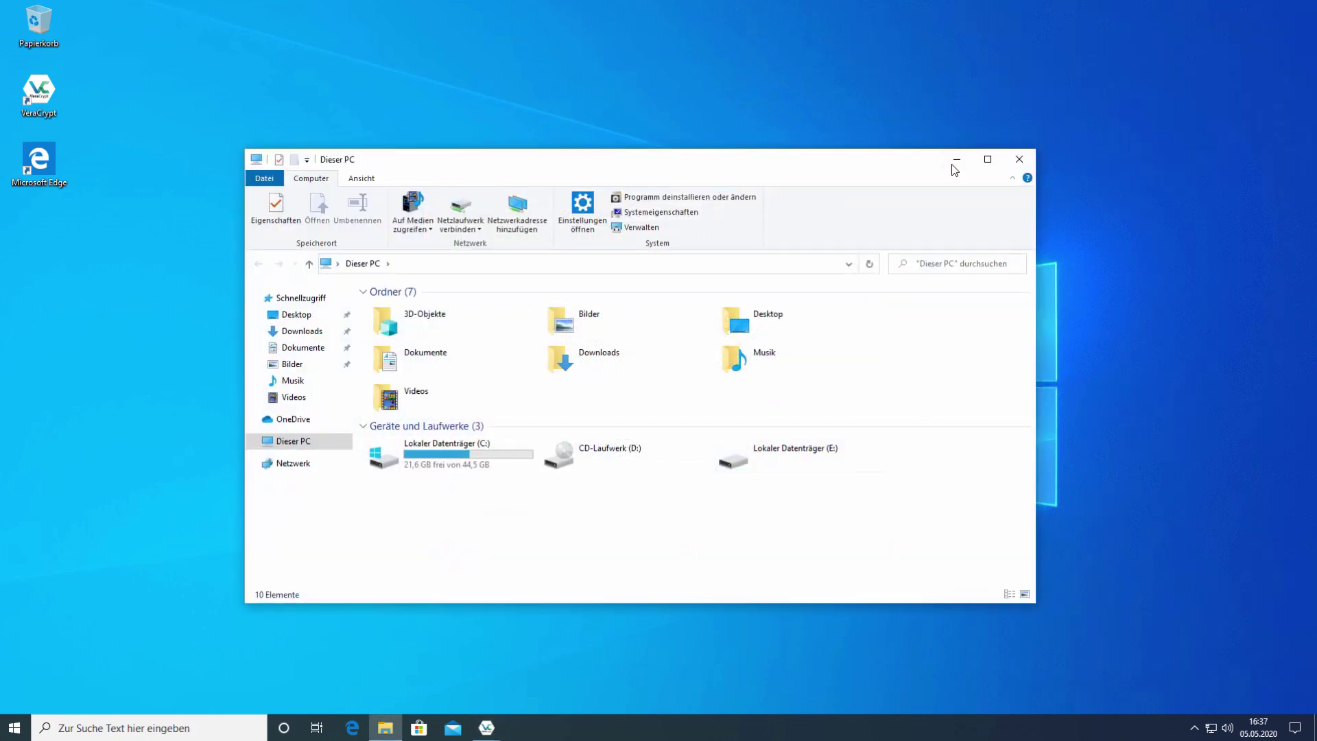
key(alt+F4)
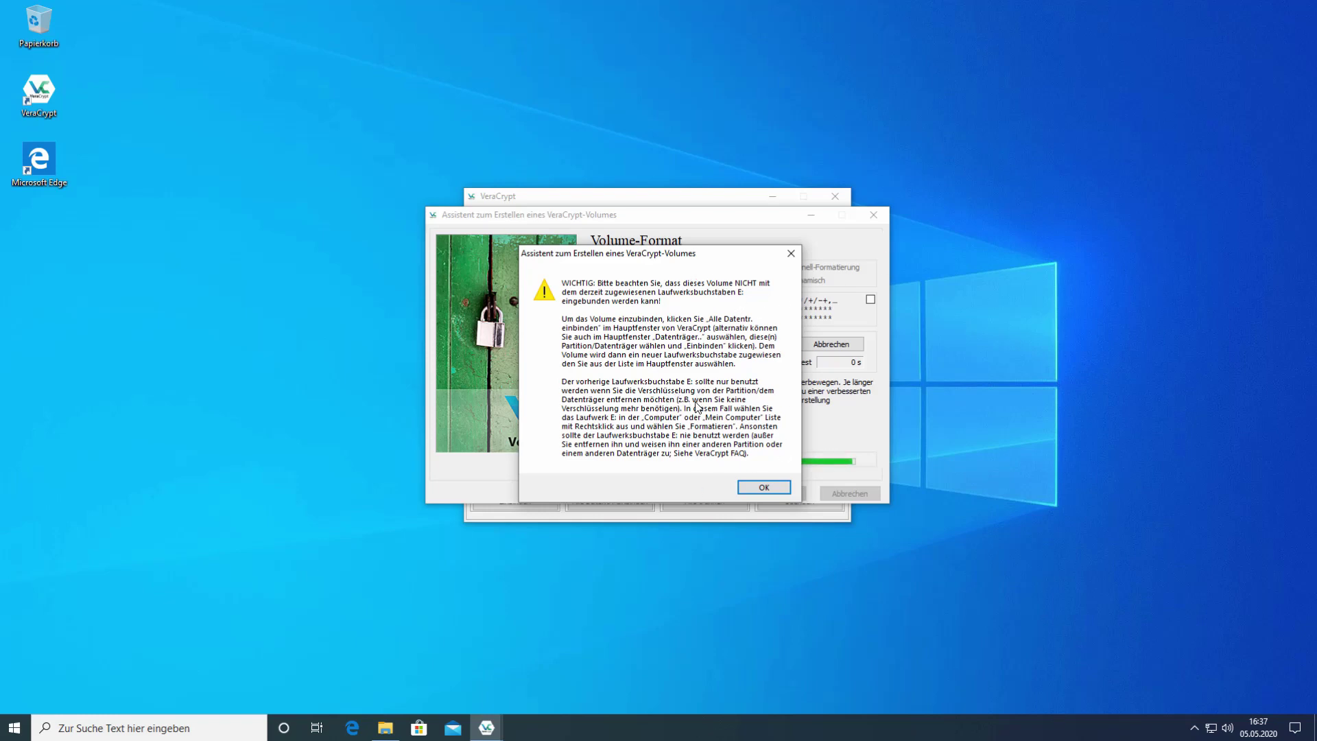
click(761, 487)
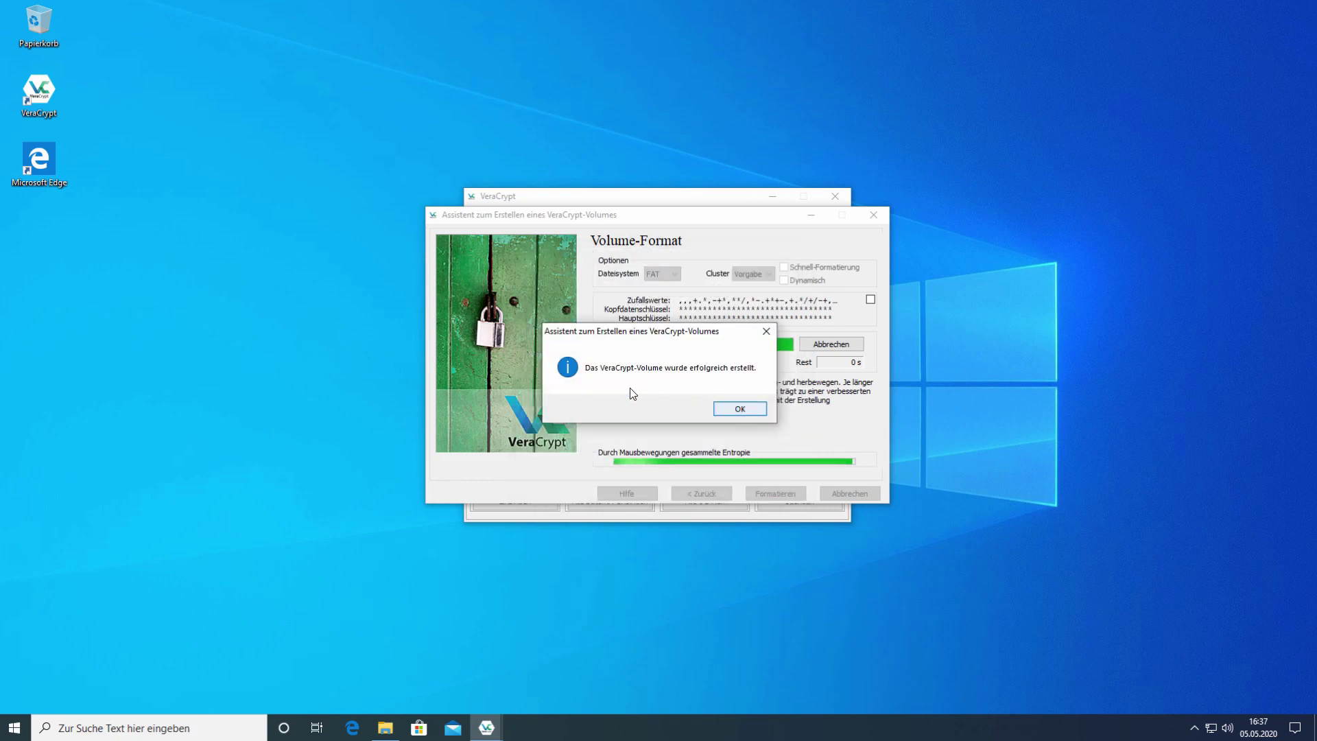
click(739, 410)
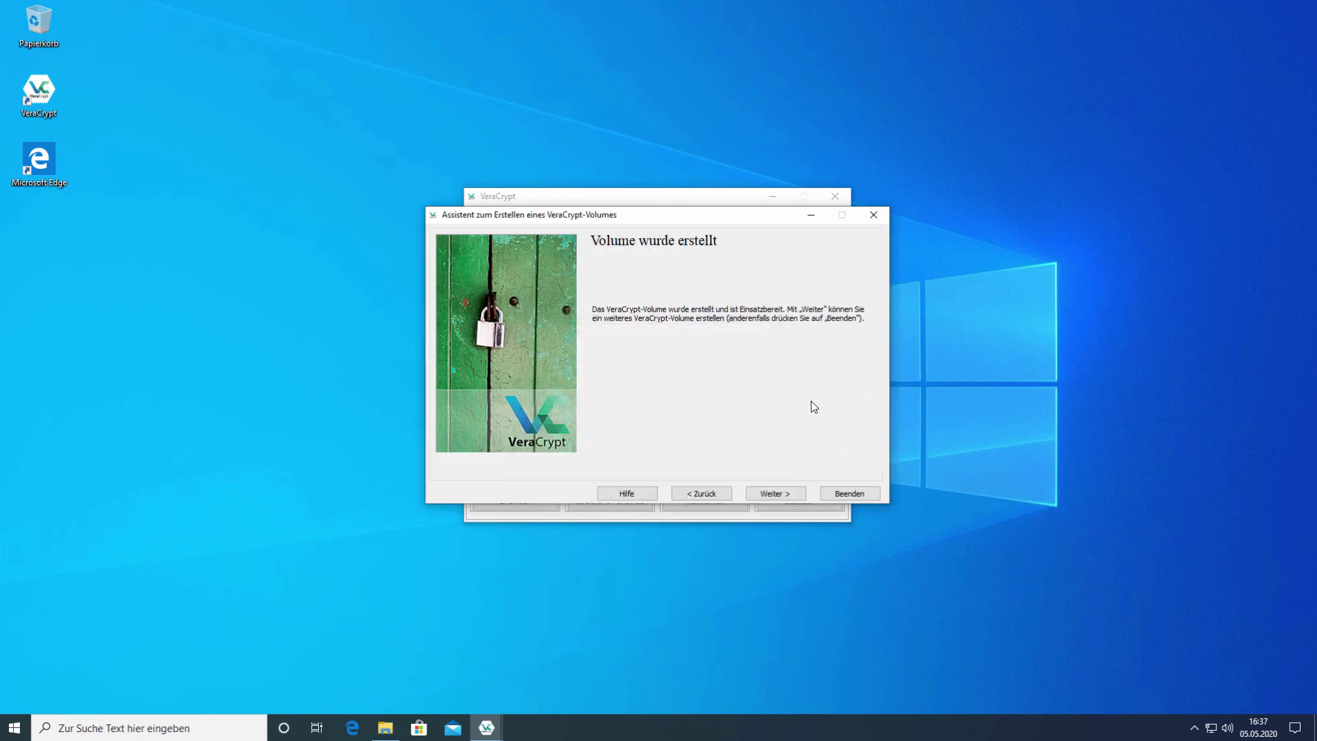
click(844, 493)
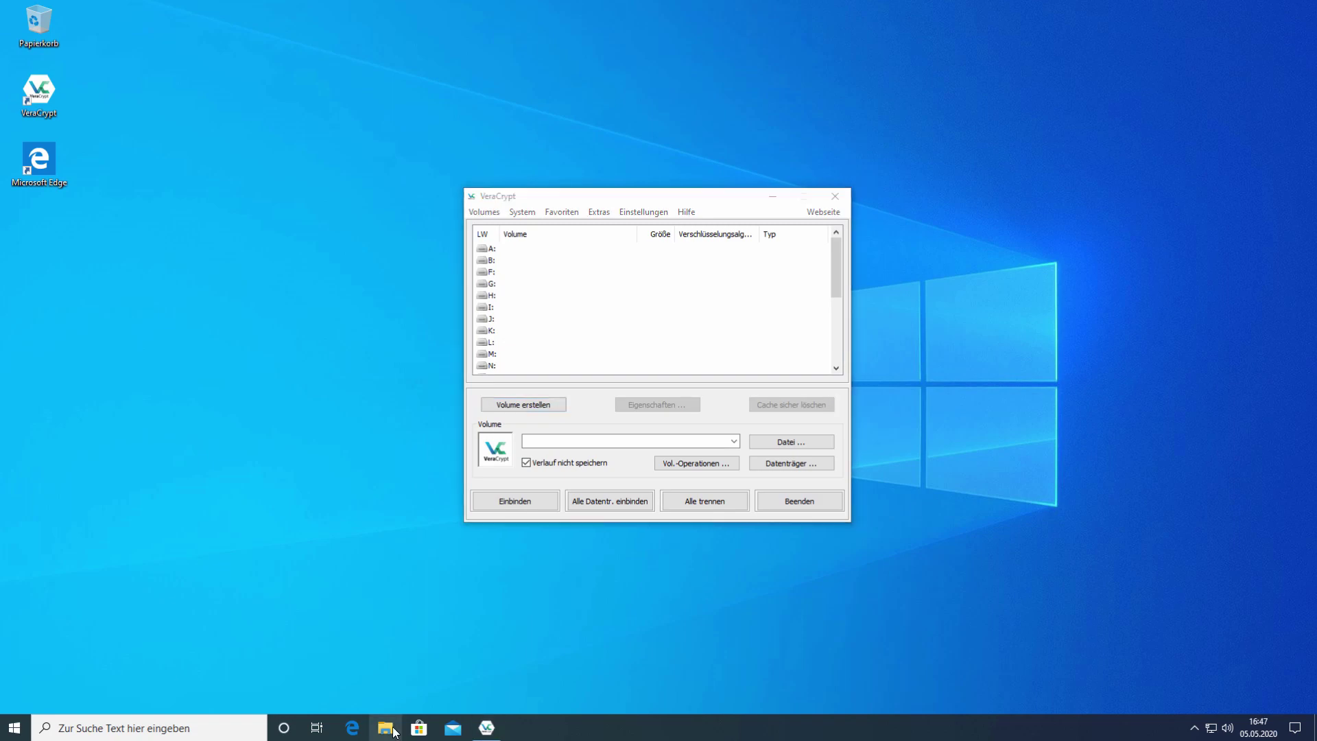
Try to open drive E: in File Explorer, decline formatting it, dismiss the access error and minimize the window.
key(super+e)
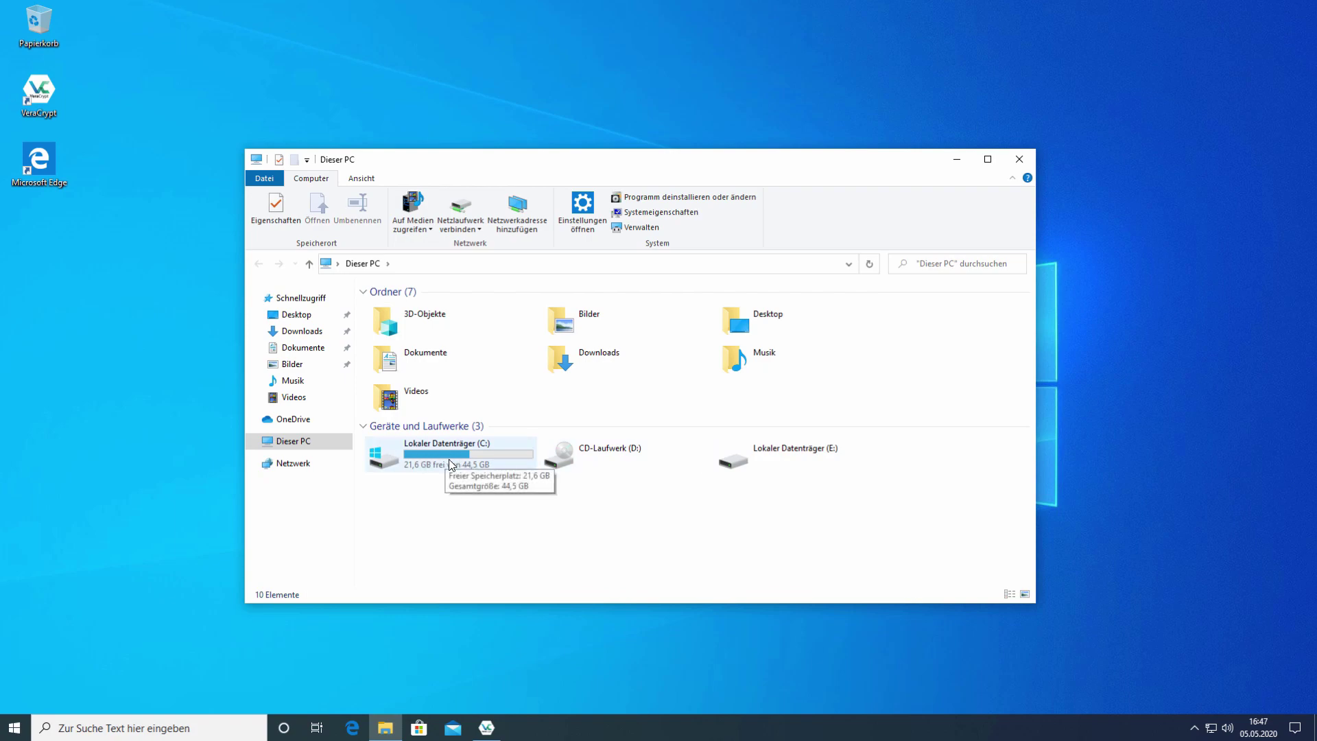
double_click(767, 461)
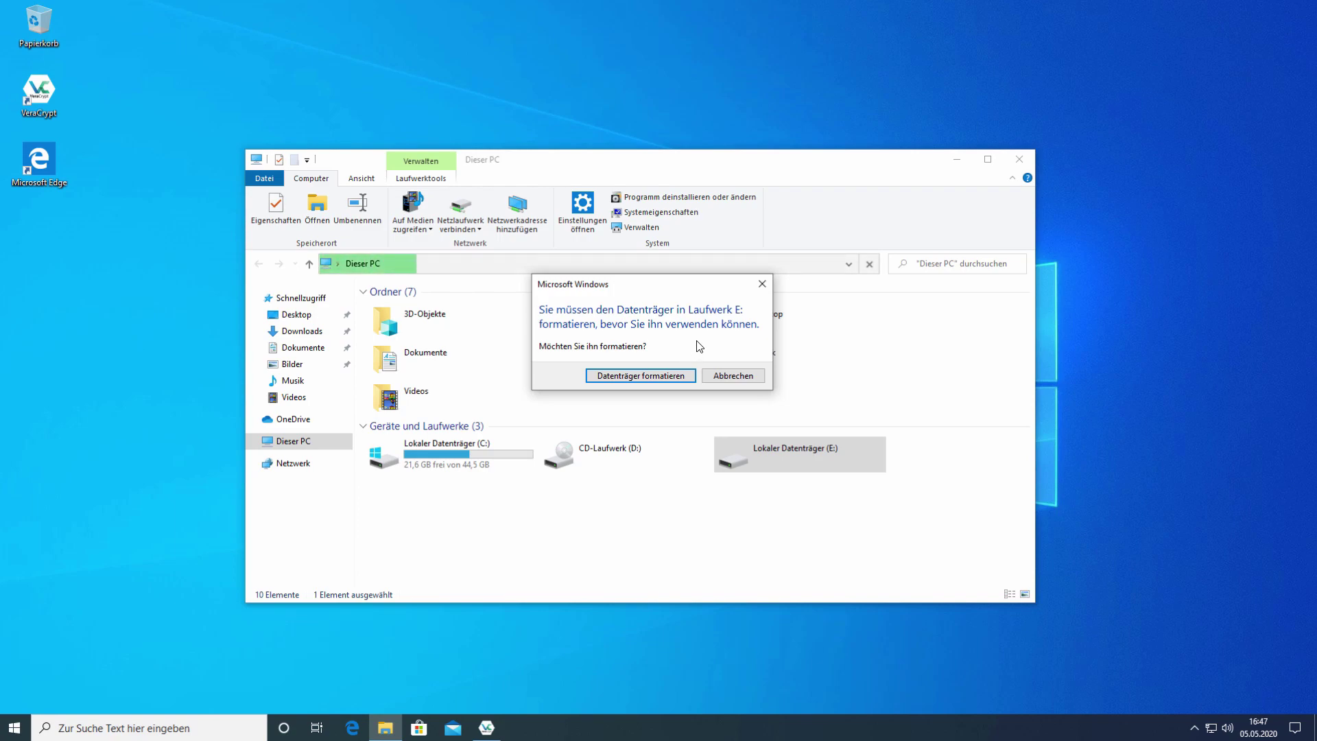
click(750, 379)
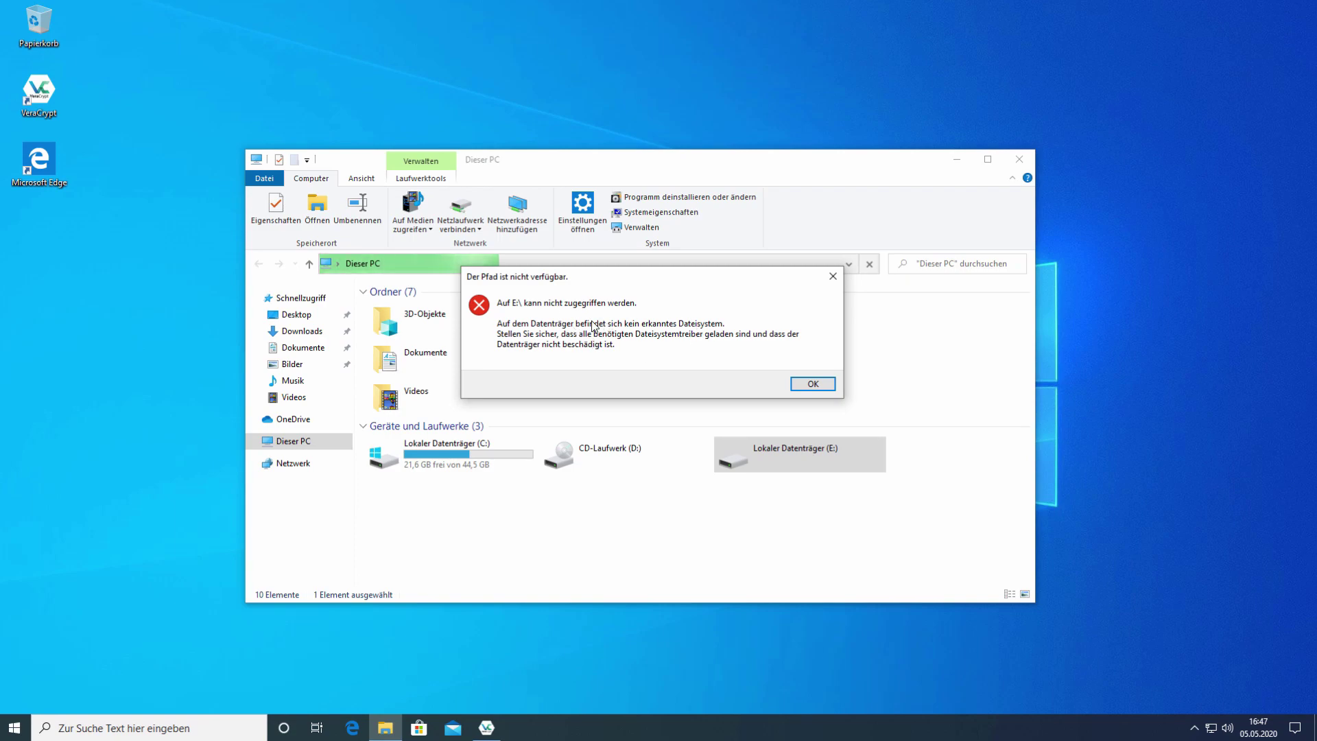
click(811, 383)
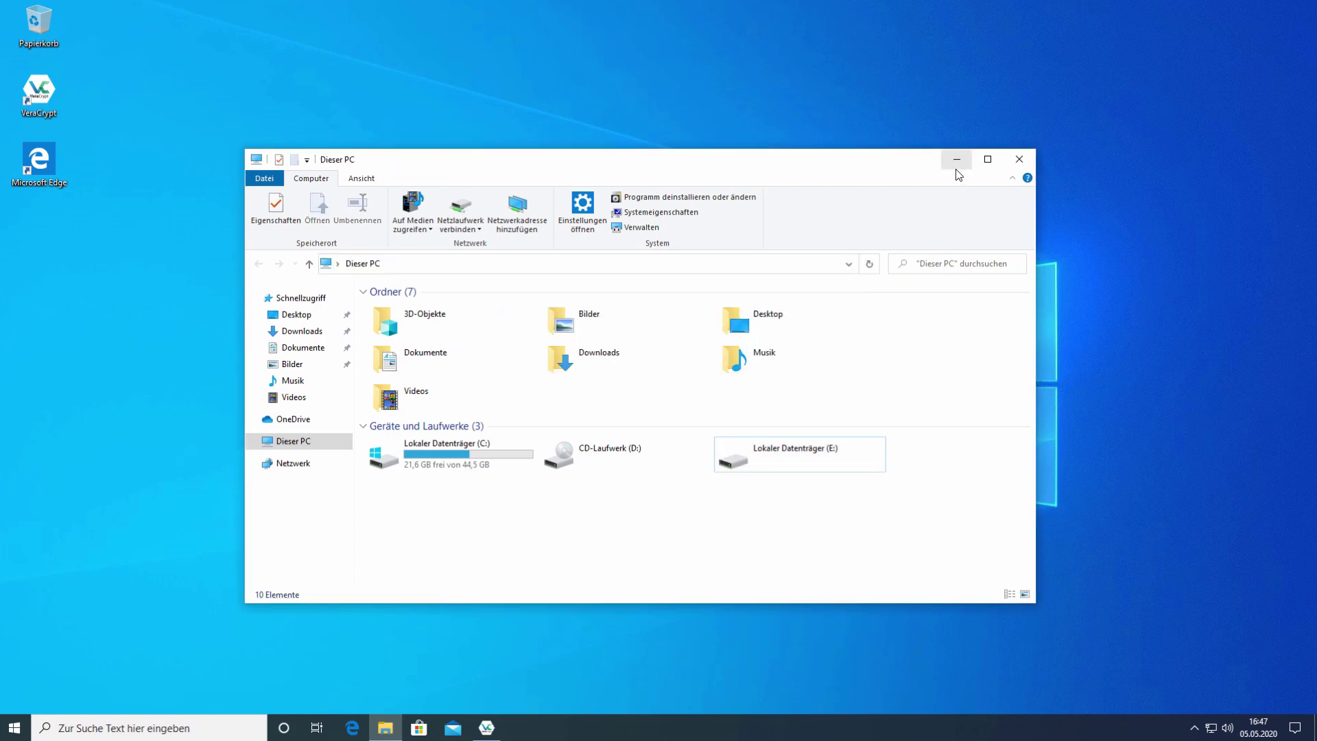
click(957, 160)
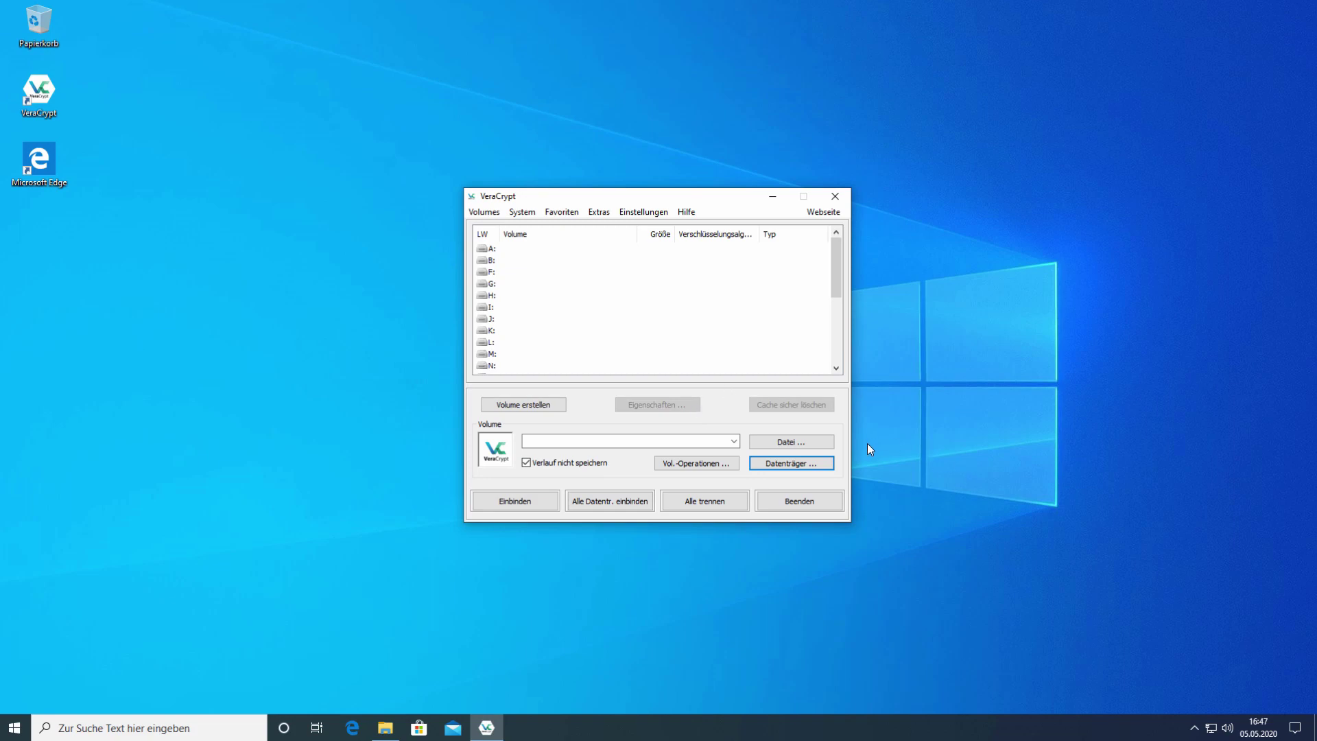
Mount the encrypted partition \Device\Harddisk0\Partition3 as drive H:, entering the volume password.
click(825, 464)
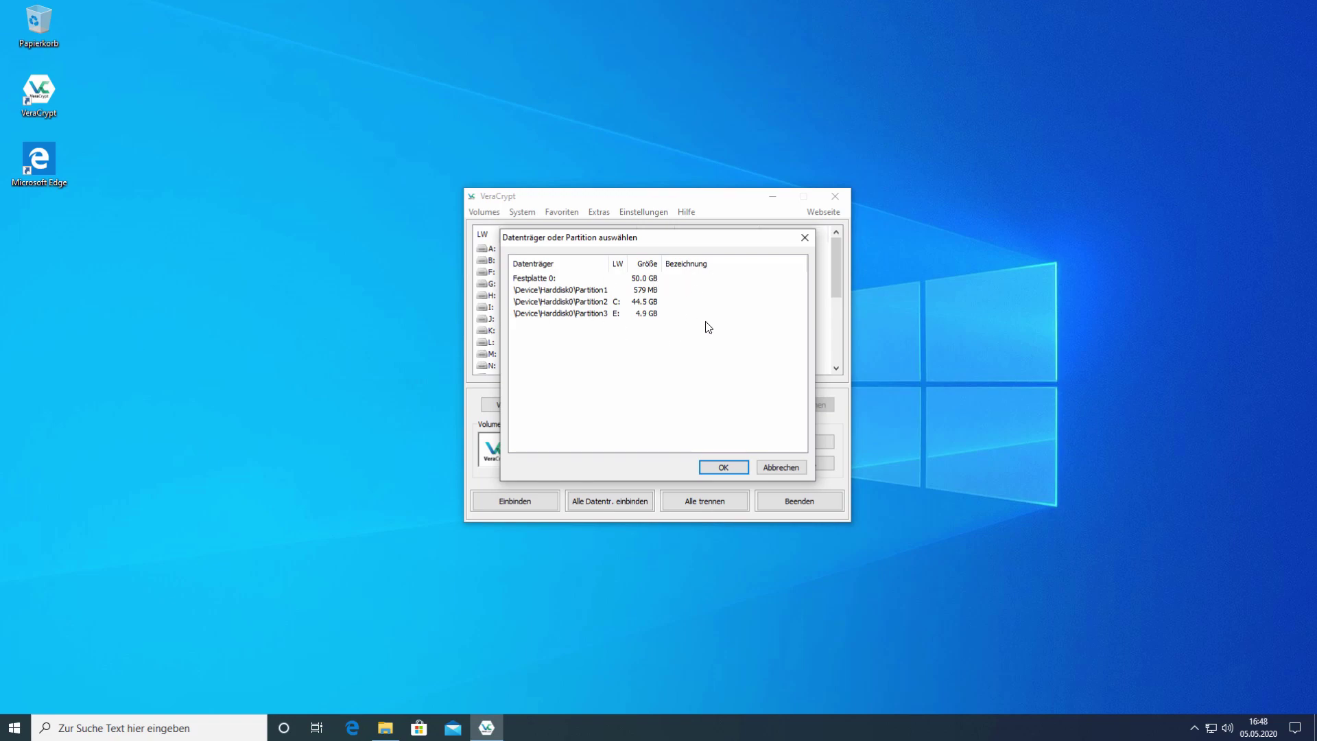
click(604, 318)
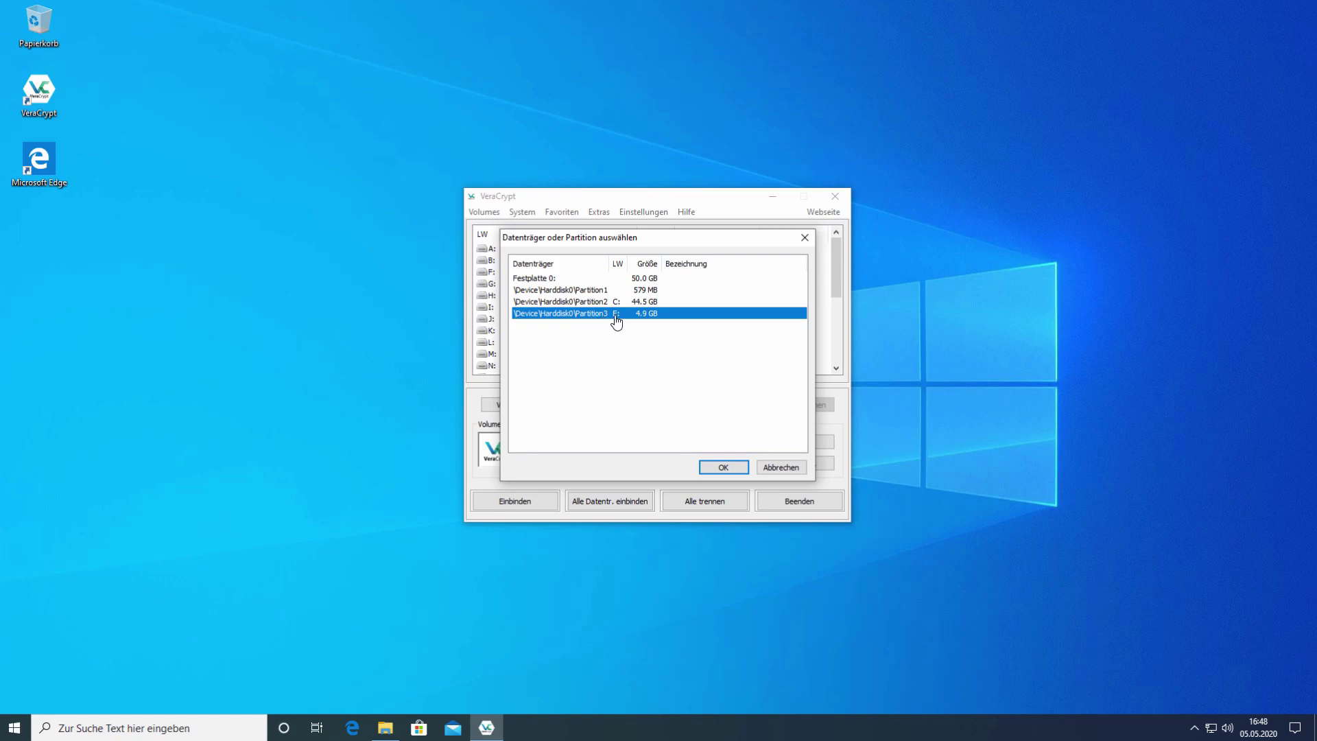
click(724, 467)
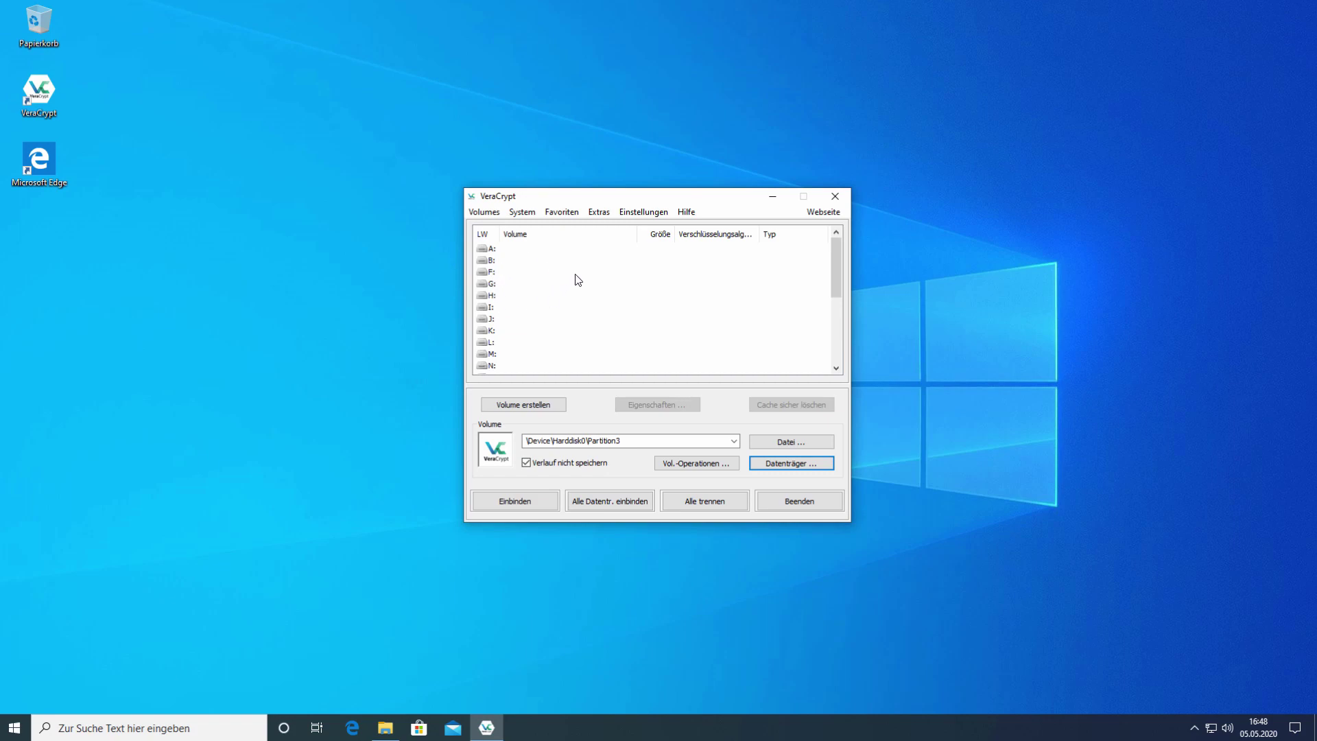
click(511, 295)
click(517, 499)
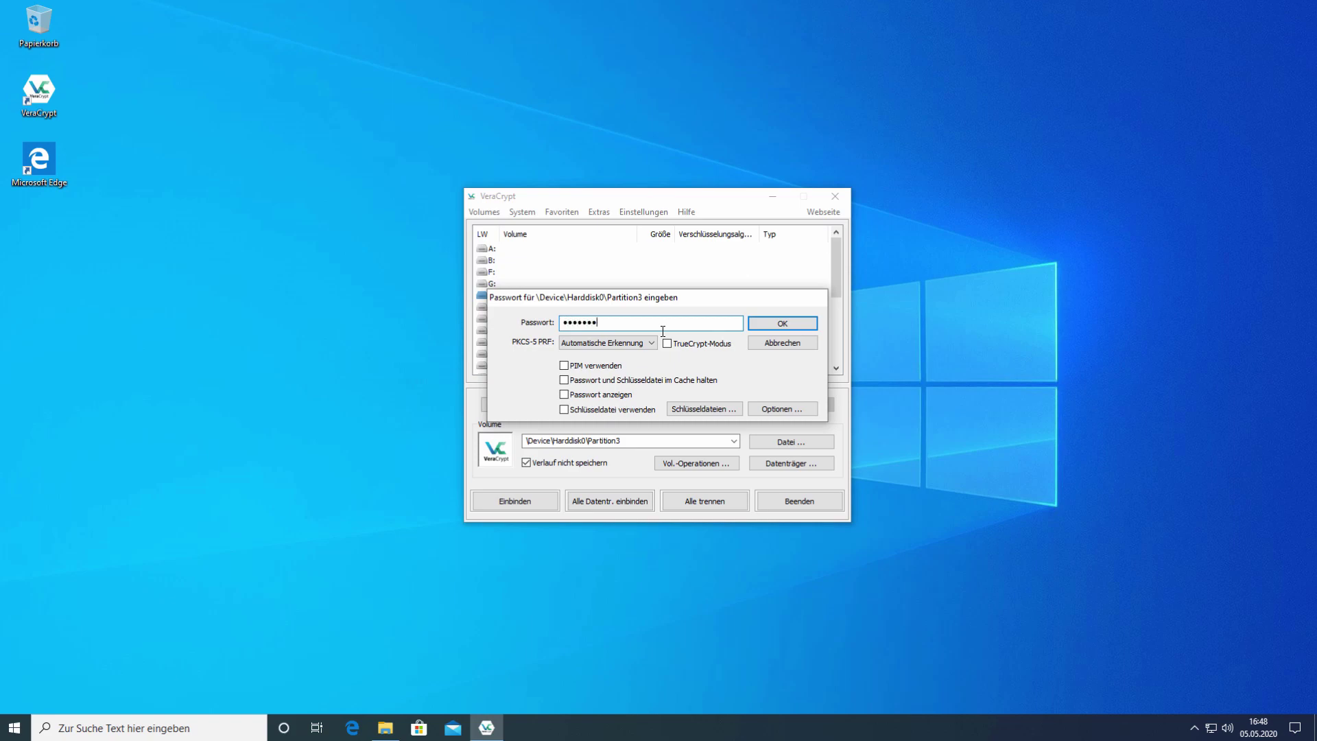
click(772, 327)
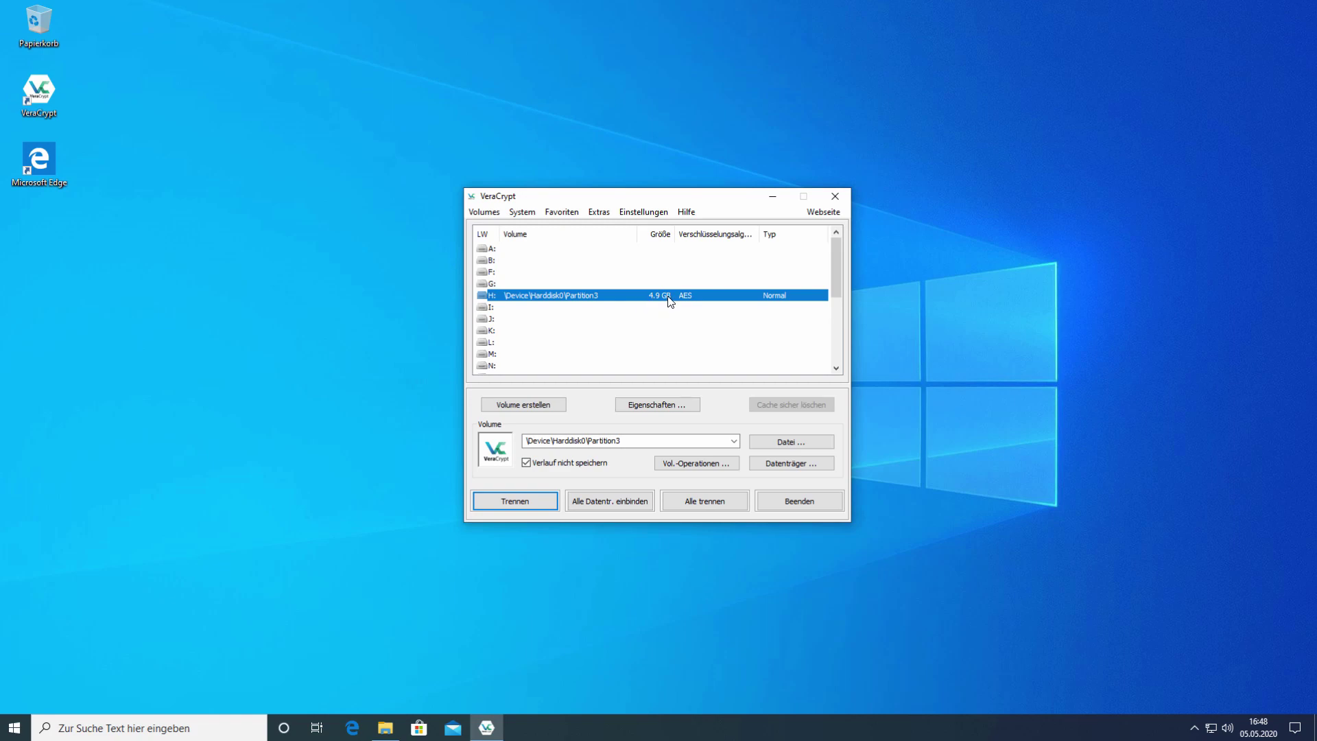
Open the mounted drive H: in File Explorer to check its contents, and return to the drive overview.
click(385, 727)
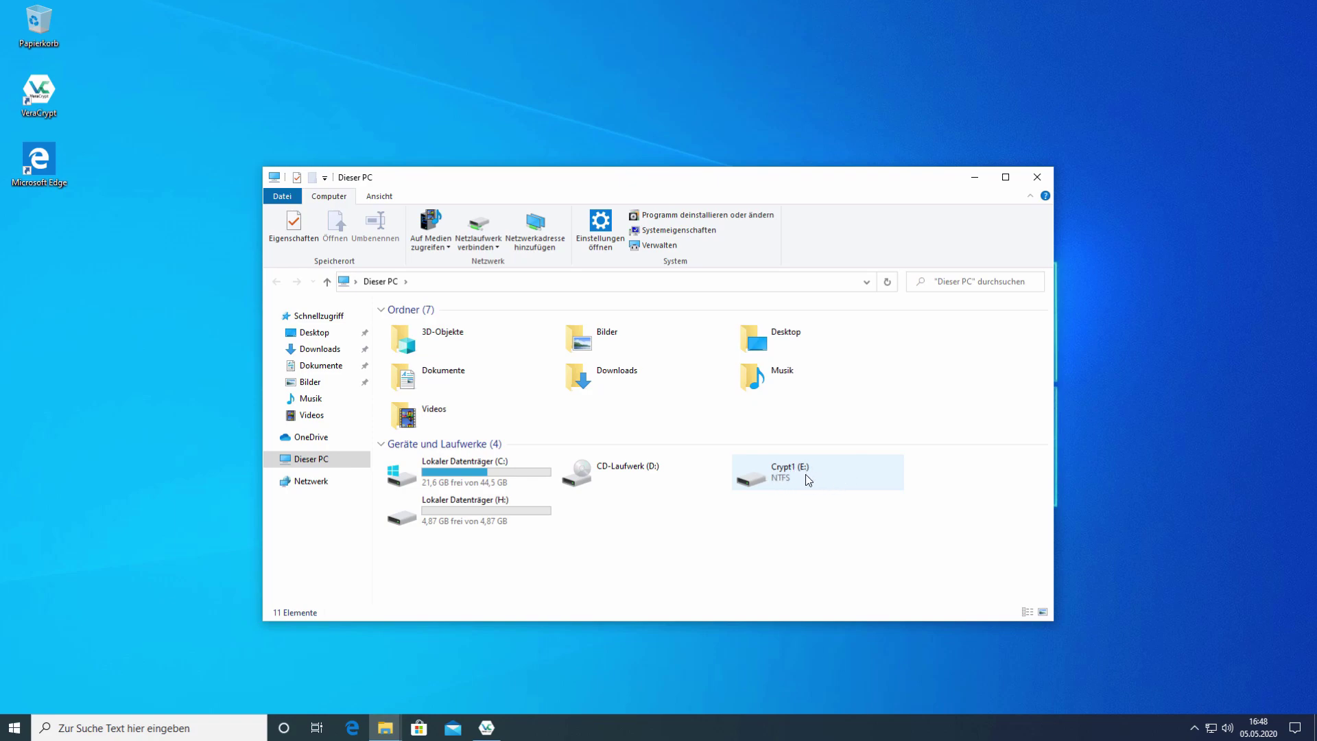
double_click(485, 517)
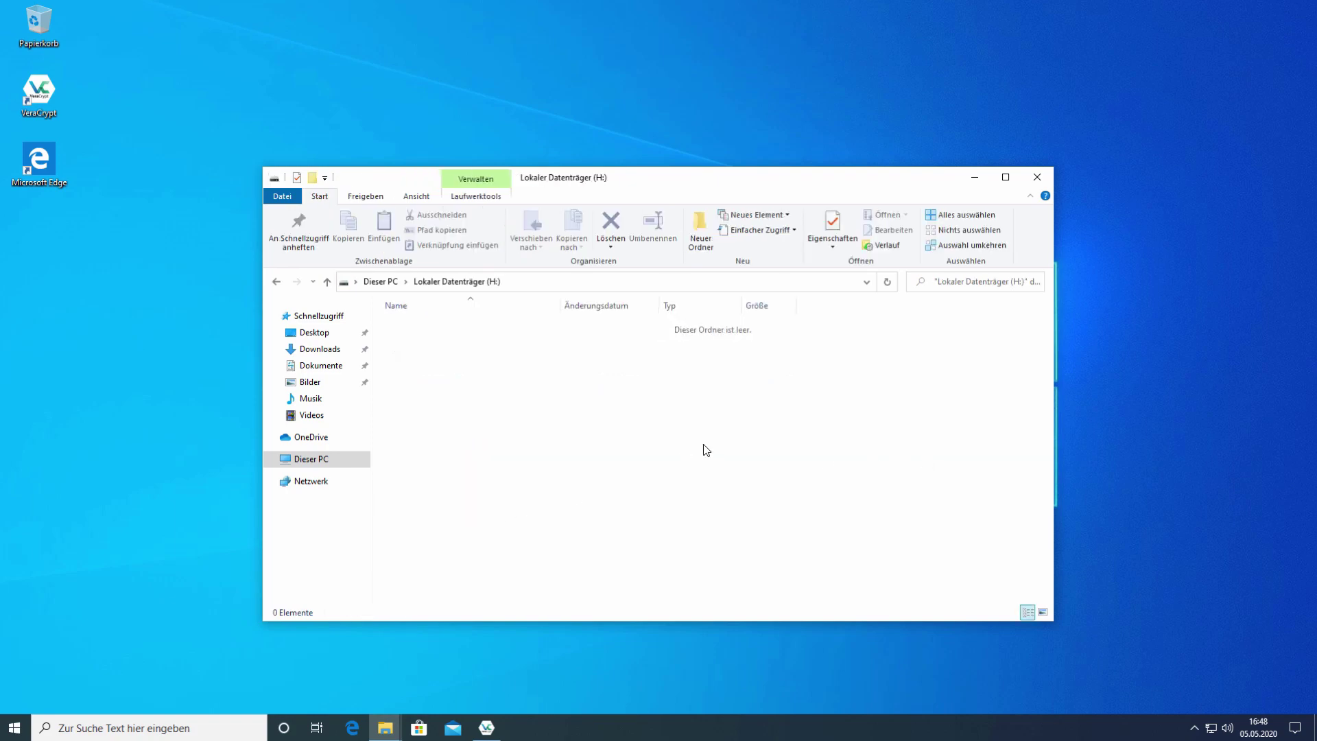
key(alt+Left)
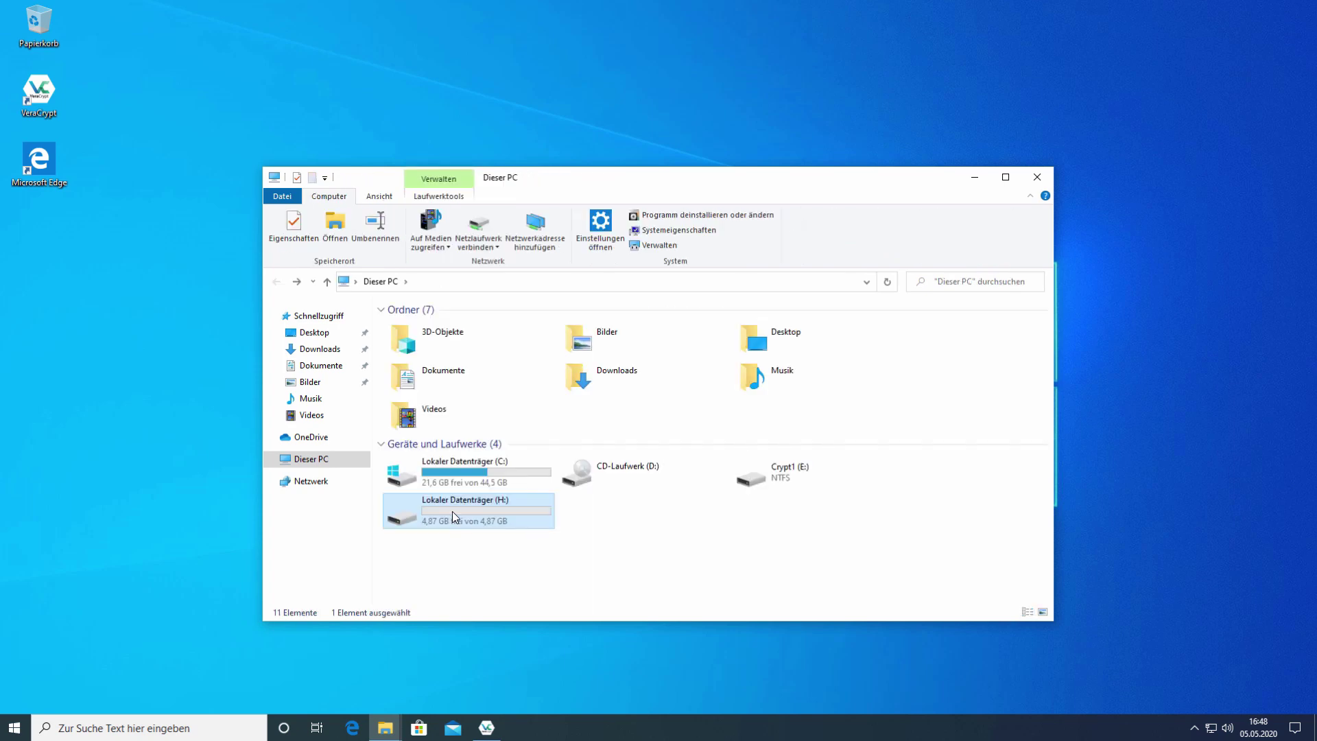
double_click(452, 511)
key(alt+Left)
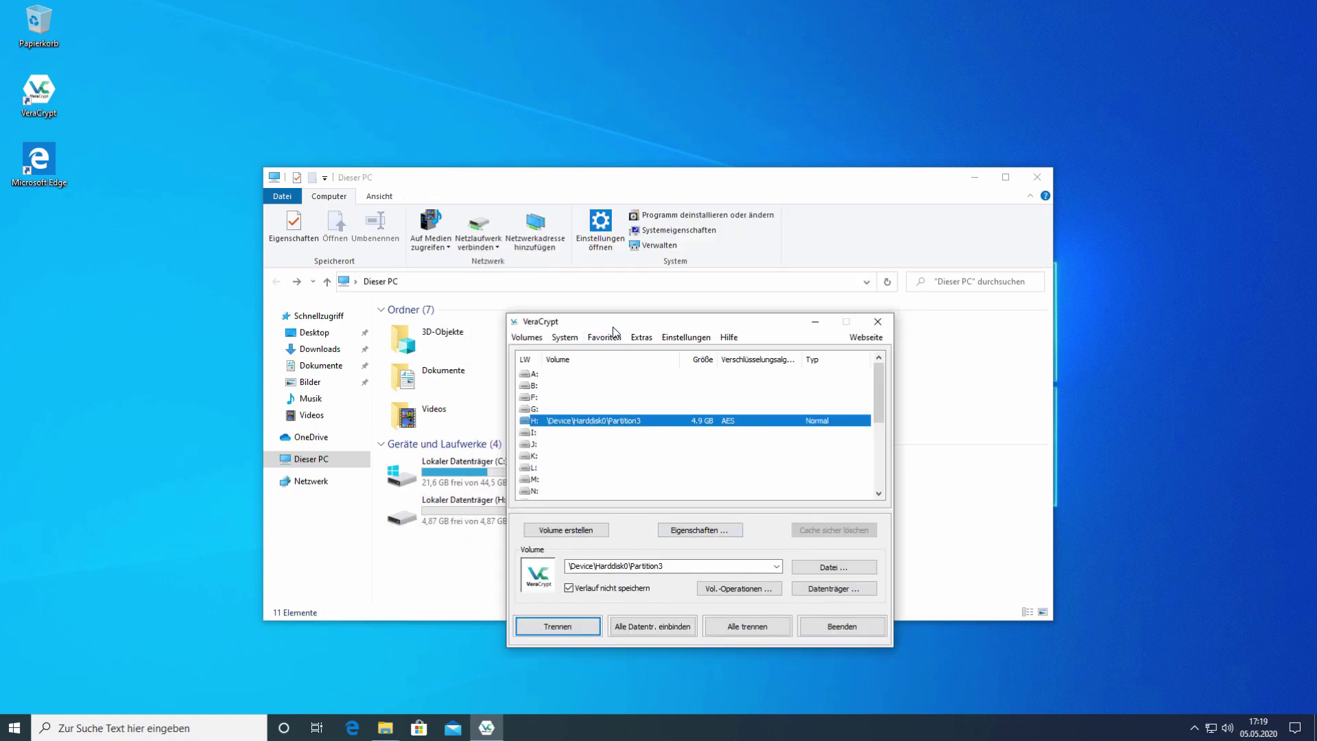
Move the VeraCrypt window aside and dismount the encrypted volume from drive H:.
drag(614, 331, 997, 374)
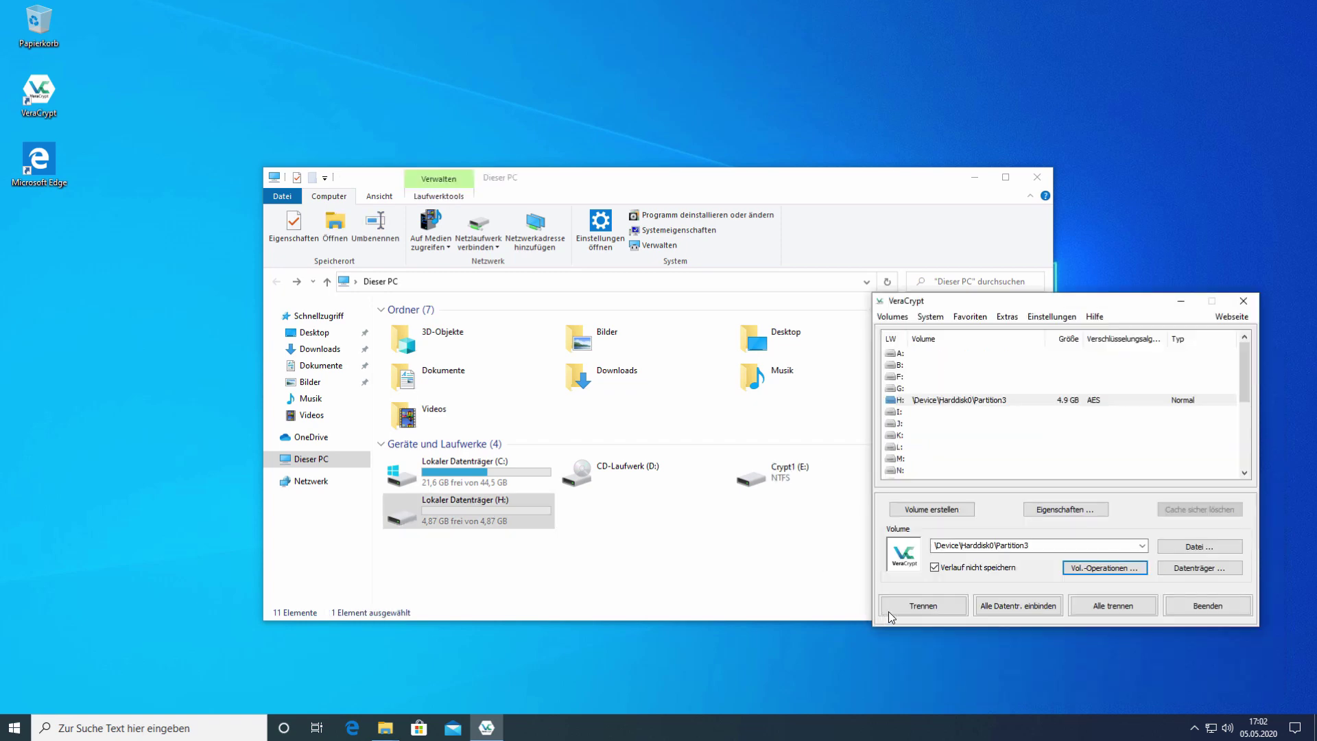
click(908, 607)
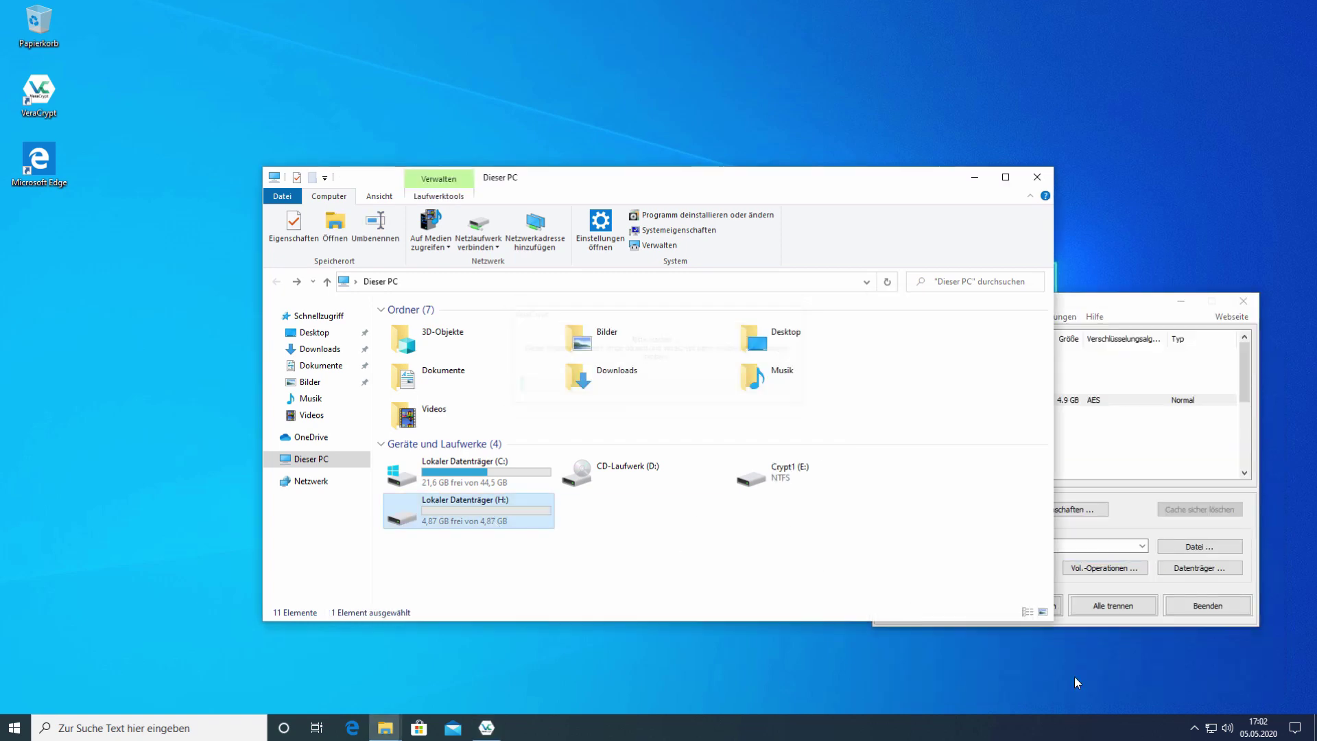
Open Windows Disk Management, enlarge its window and select the 4,88 GB RAW partition E:.
right_click(18, 727)
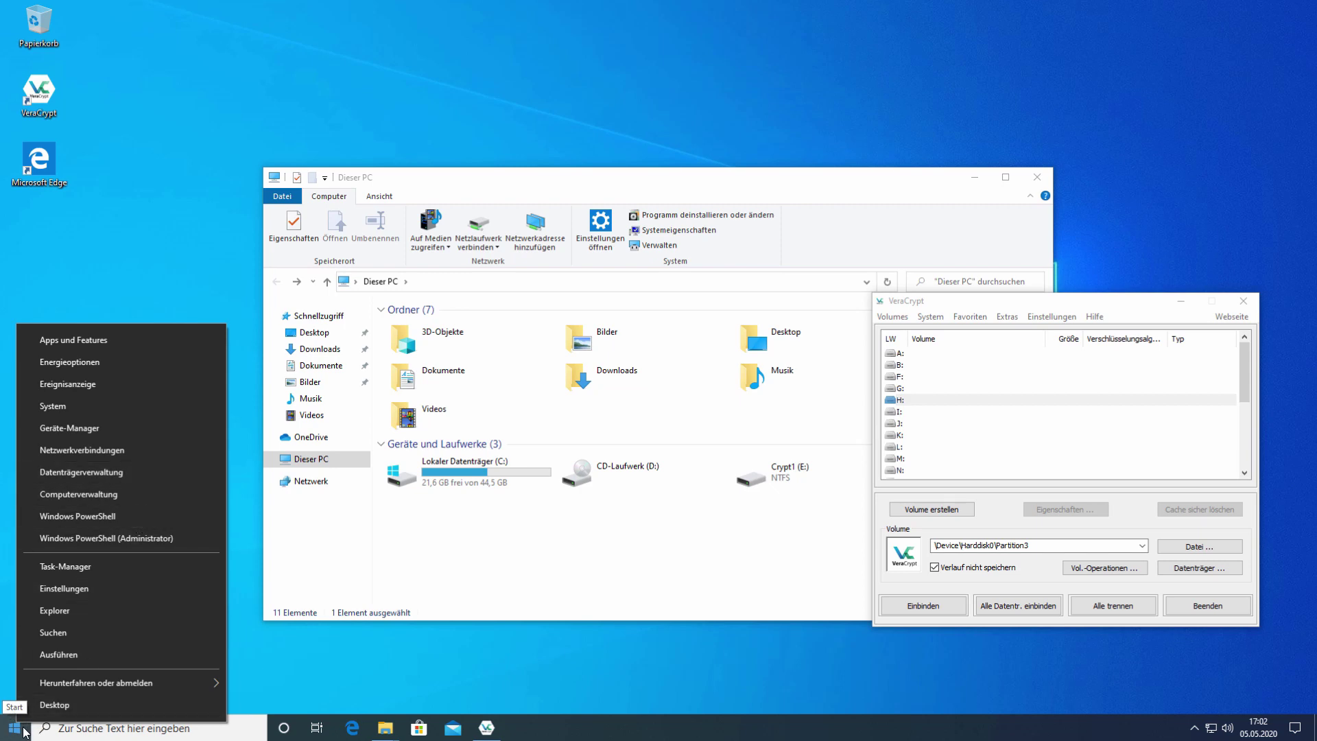
click(96, 472)
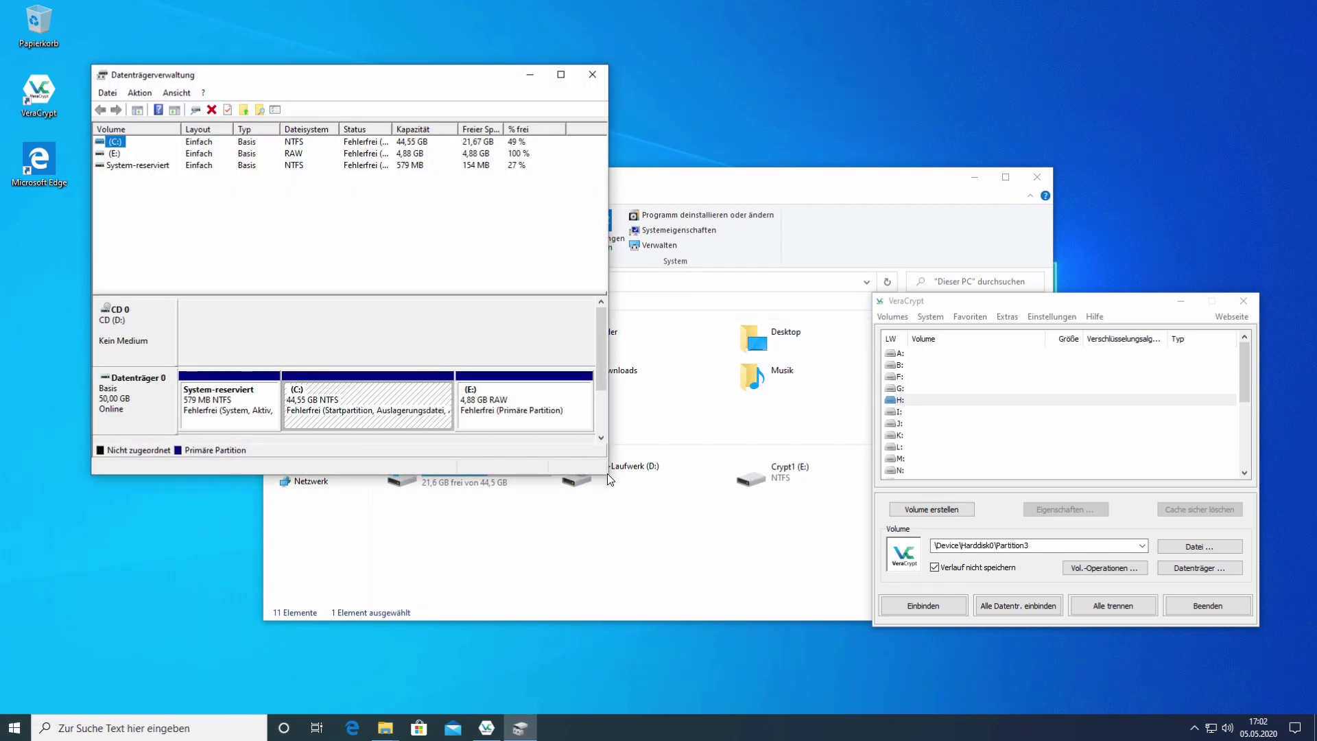
drag(610, 475, 1005, 571)
click(870, 396)
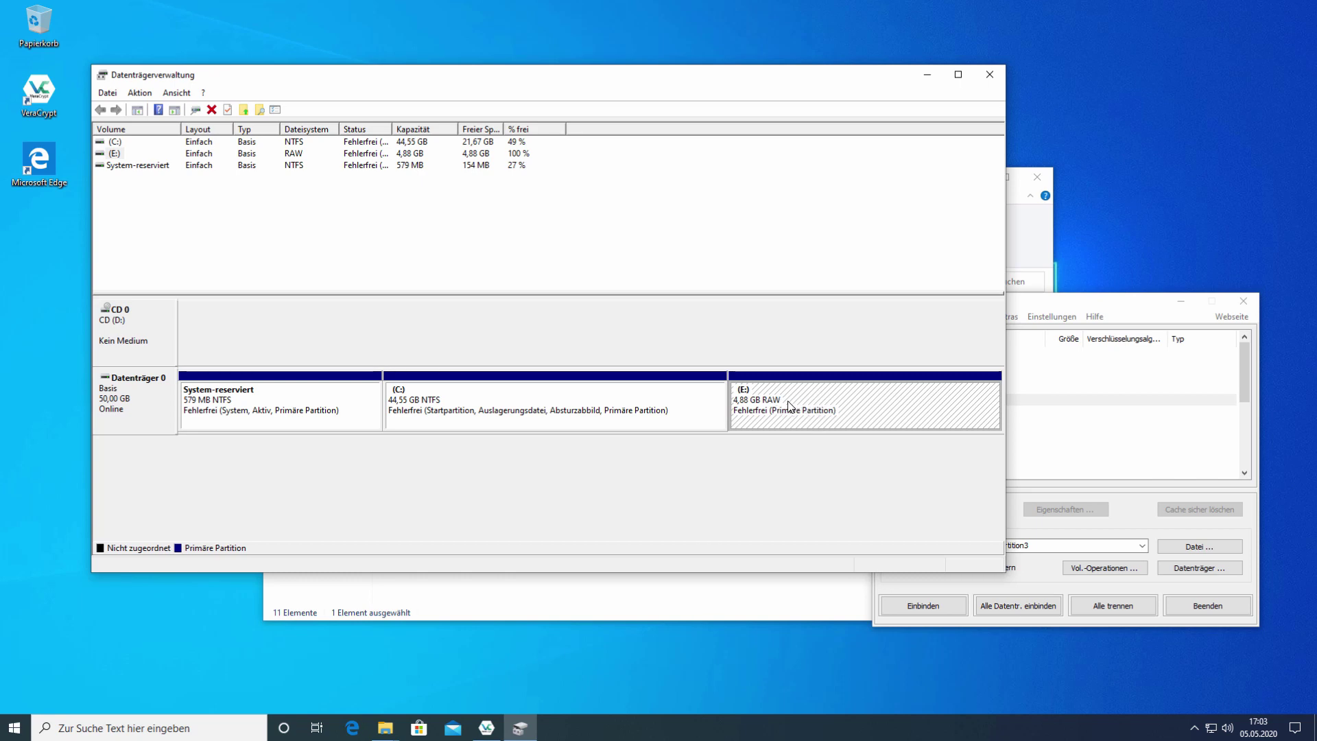
Compare partition E: with its entry in File Explorer and change its drive letter to G, confirming the change.
right_click(829, 404)
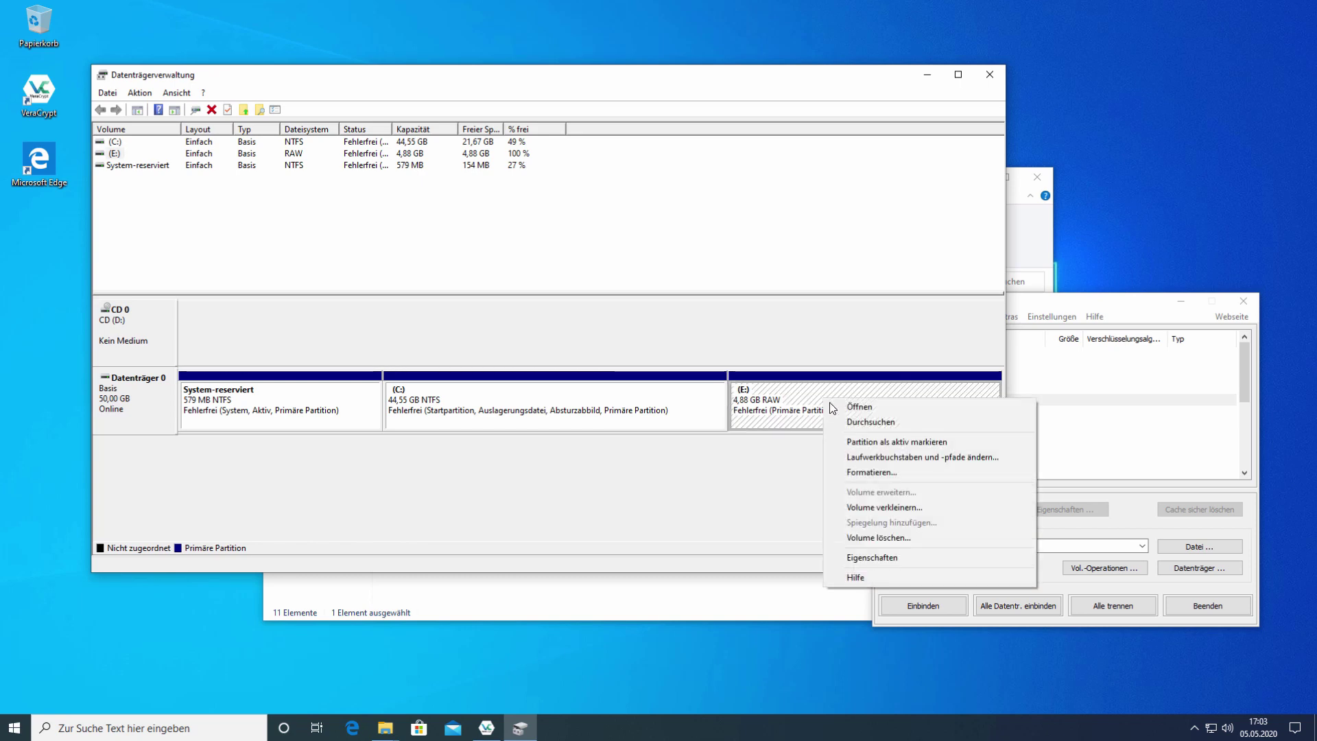
click(893, 458)
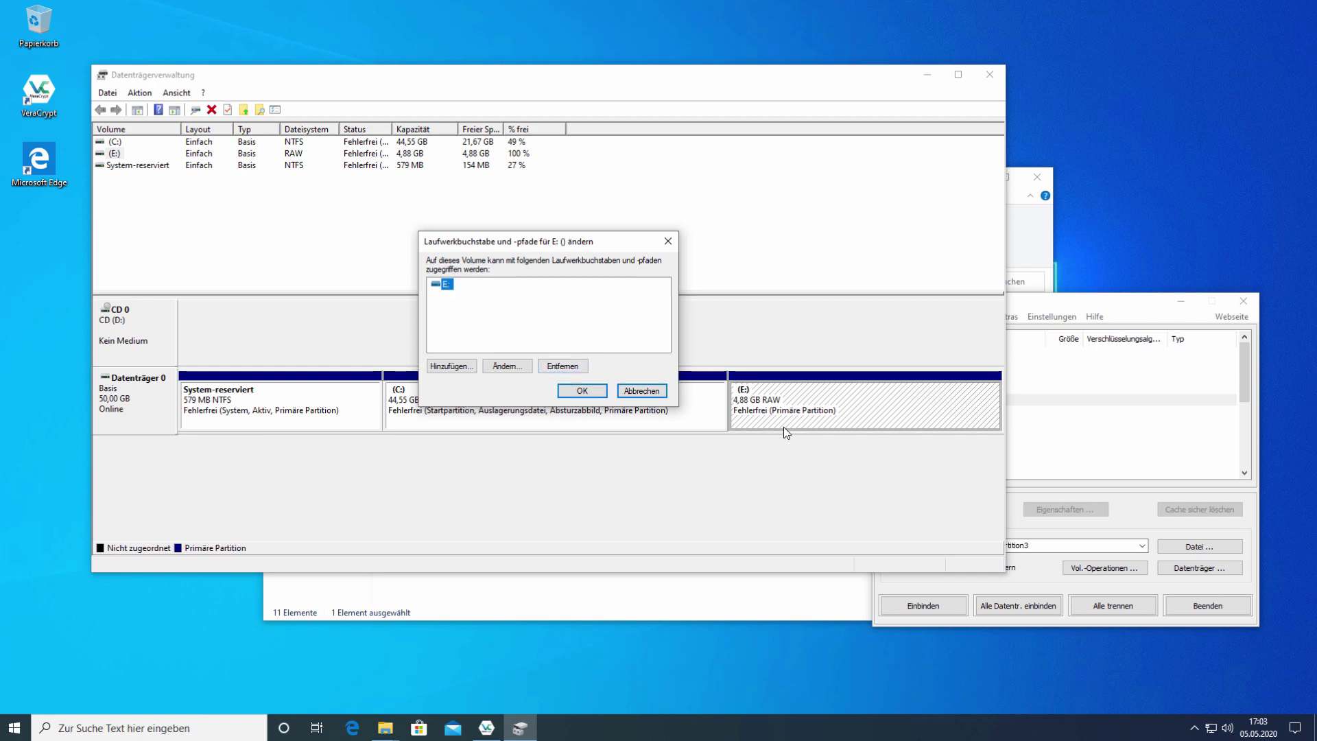
click(662, 600)
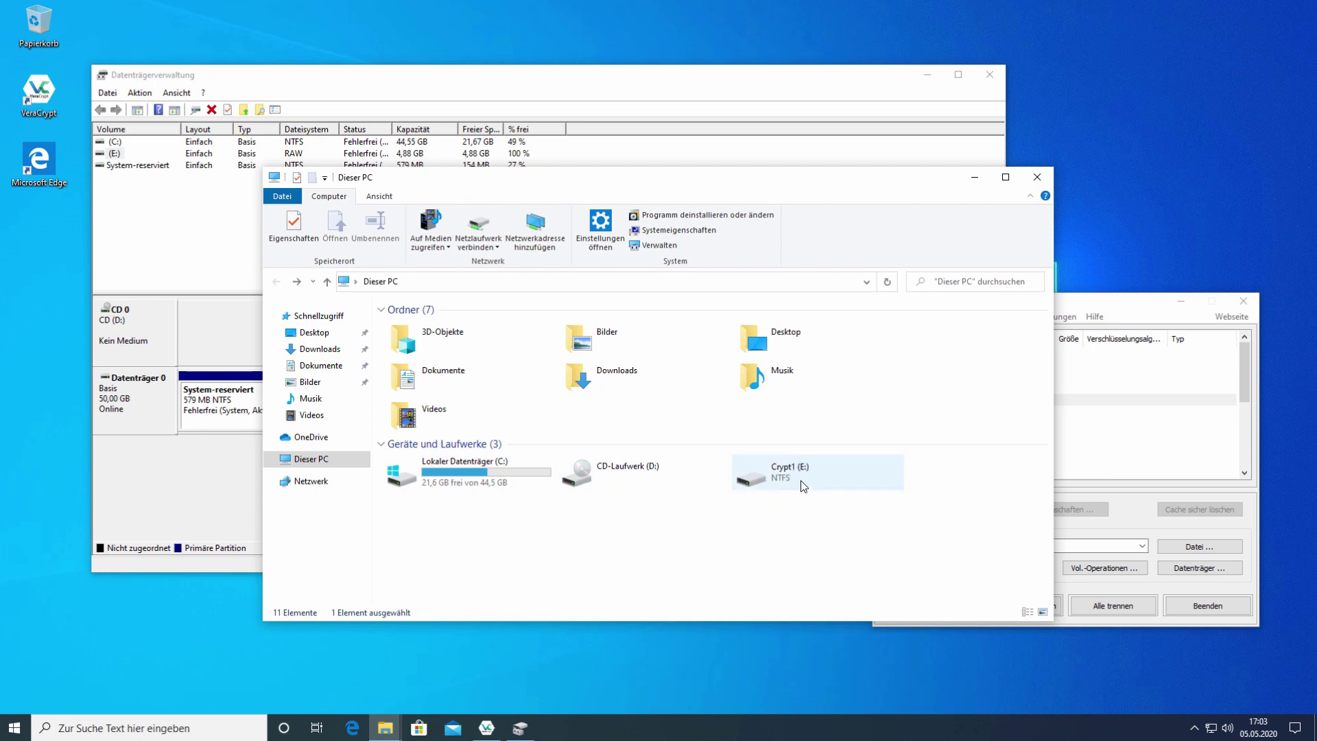
click(774, 82)
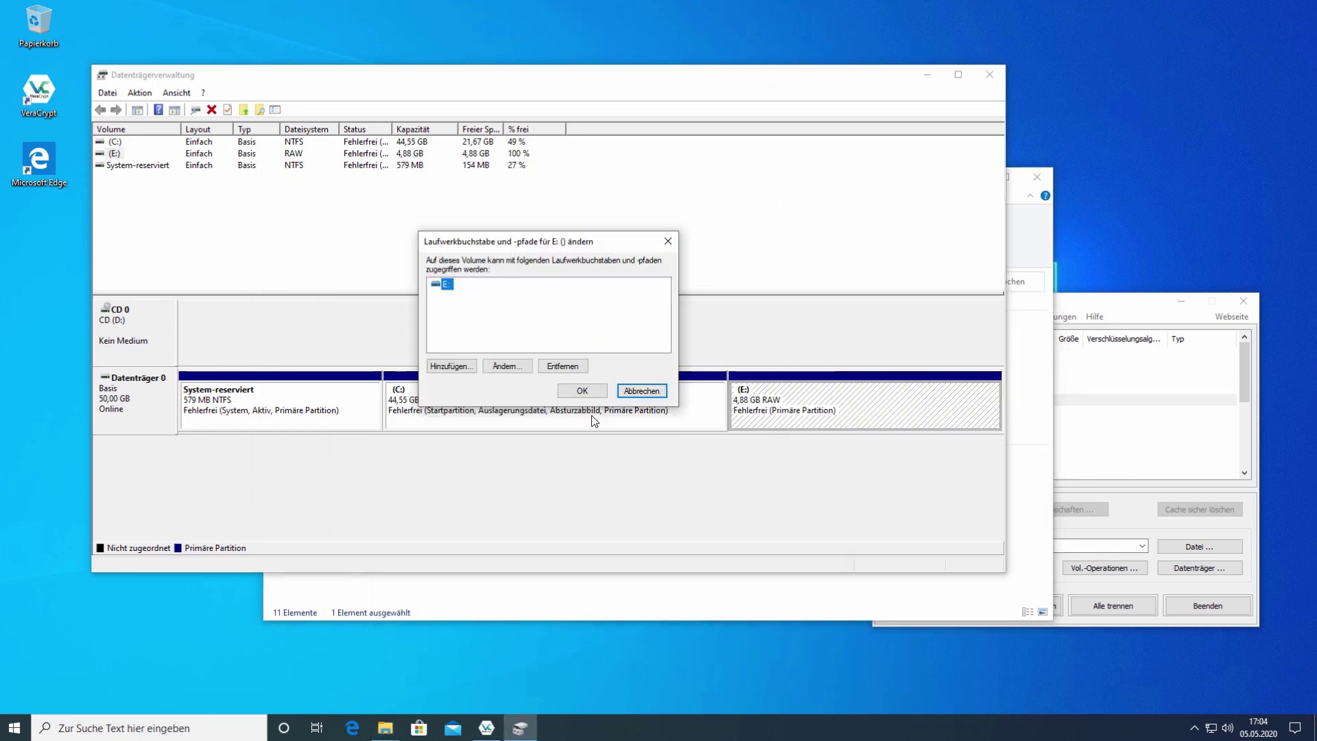
click(720, 587)
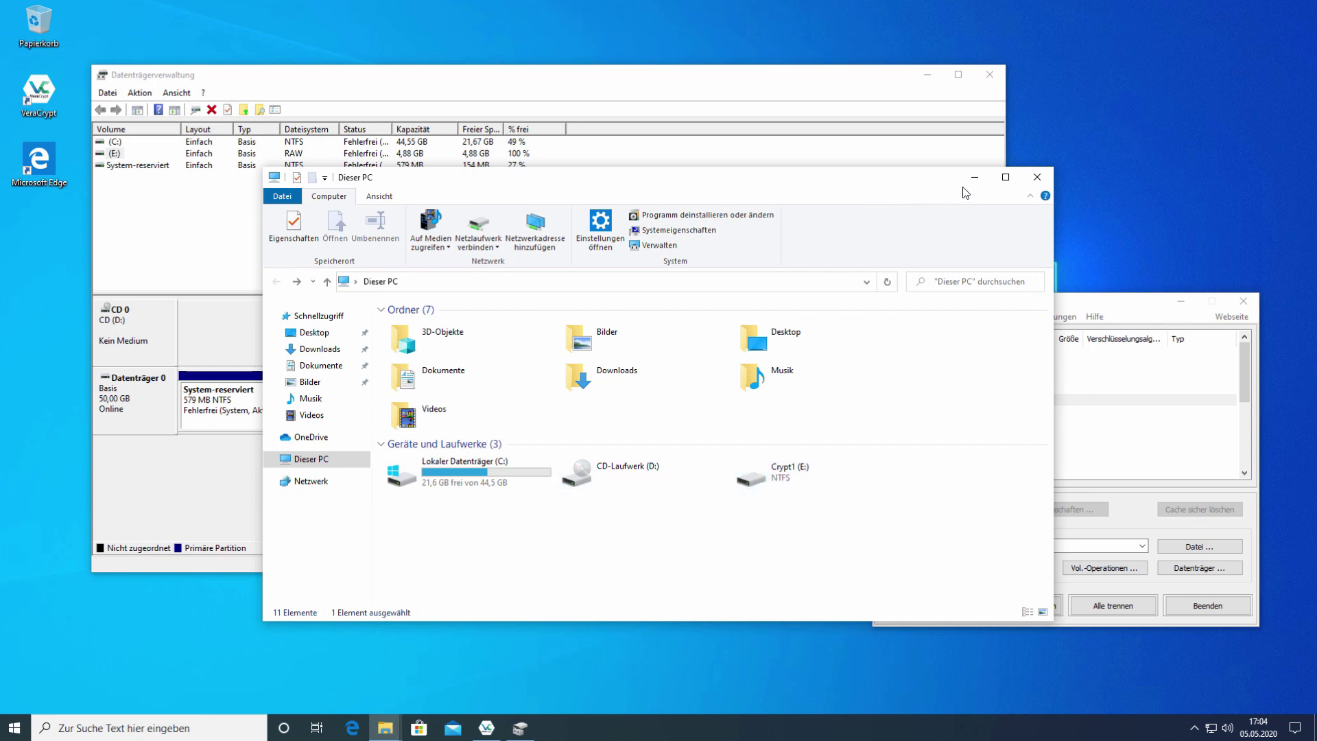
click(508, 367)
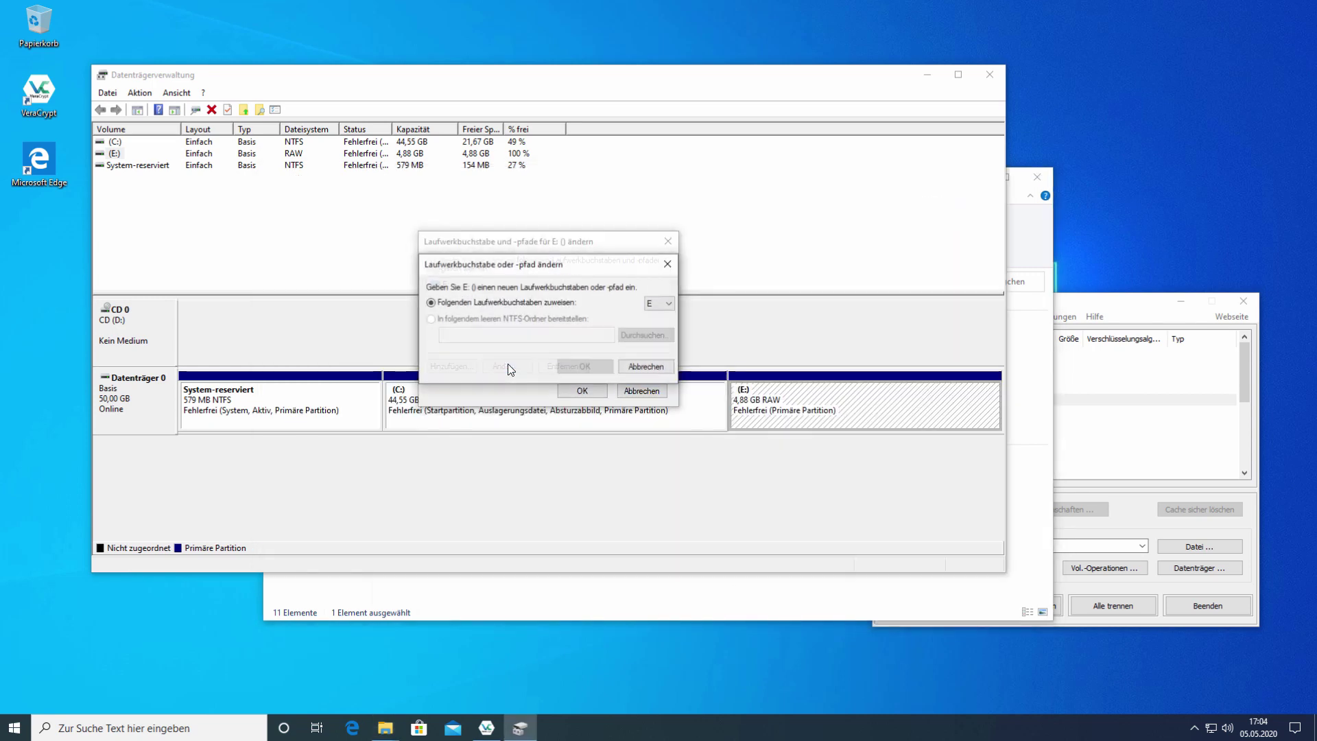
click(659, 304)
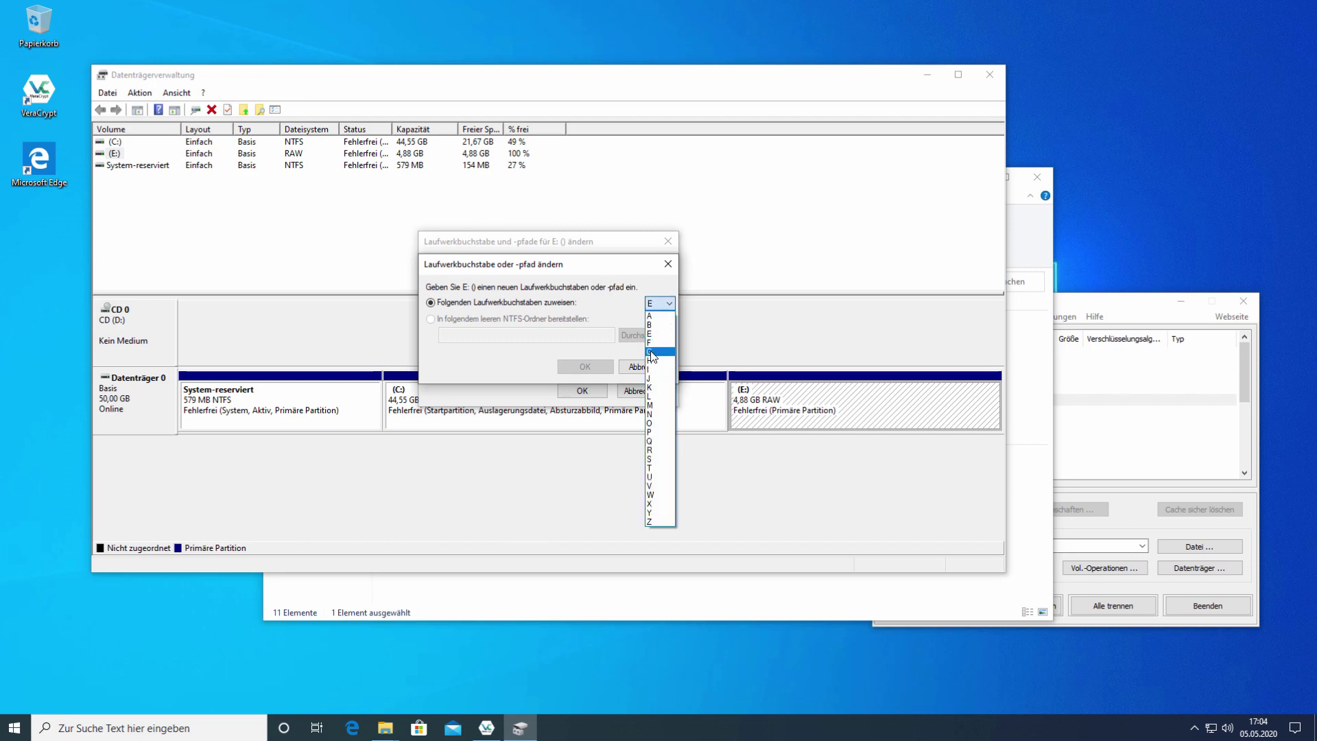
click(653, 353)
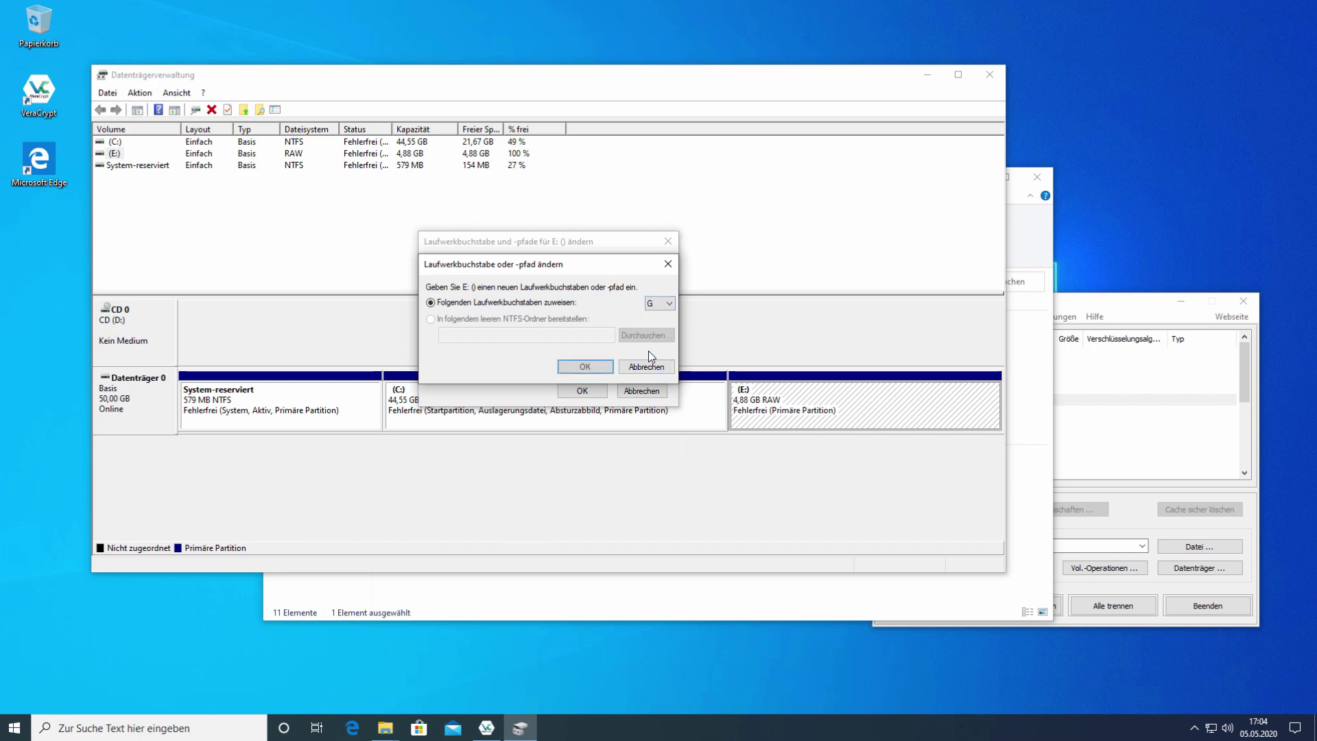
click(590, 366)
click(699, 415)
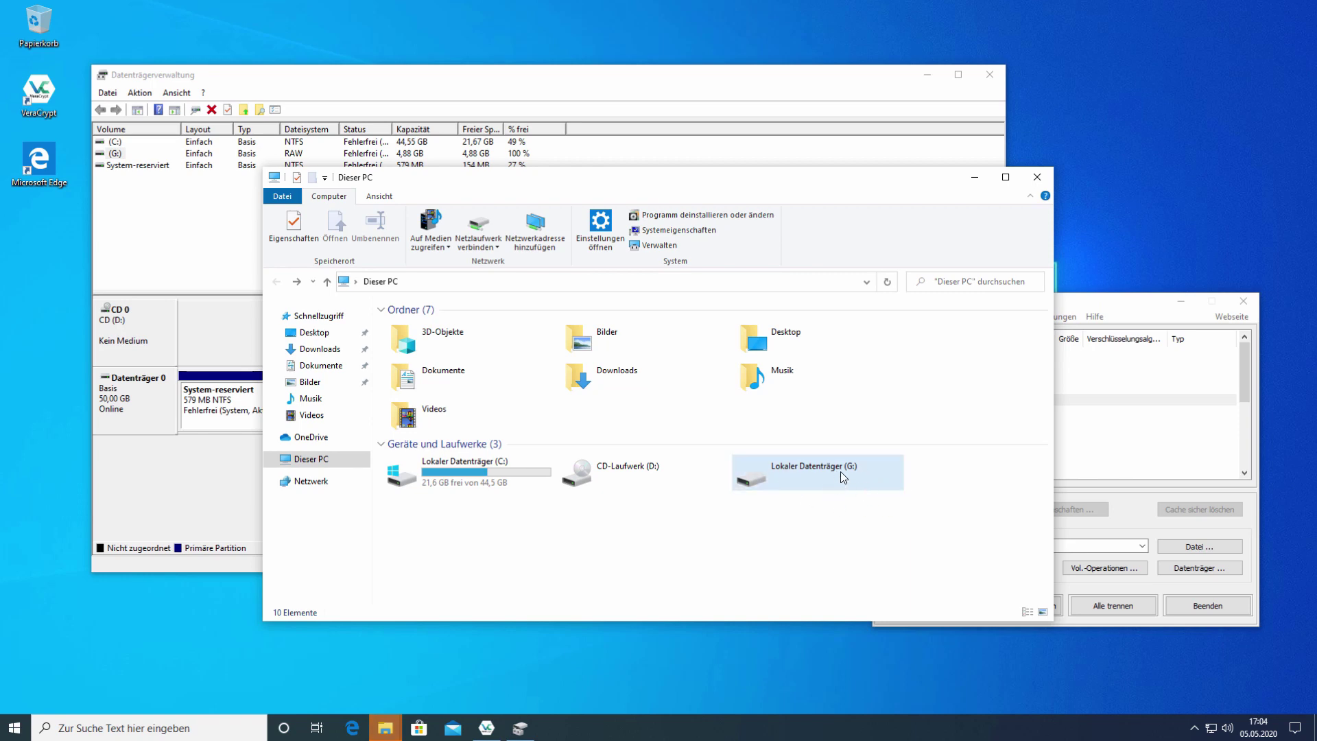
Mount \Device\Harddisk0\Partition3 in VeraCrypt as drive E:, entering the volume password.
click(1201, 550)
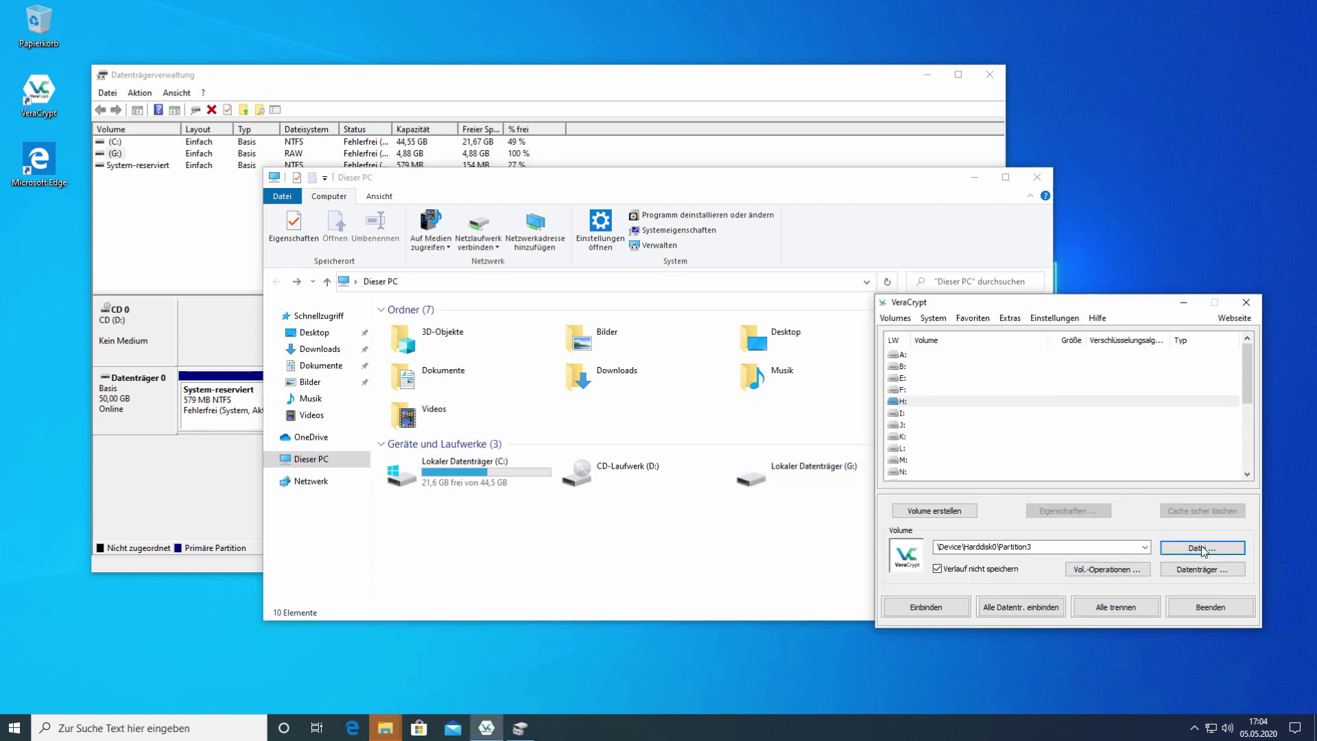
click(1199, 569)
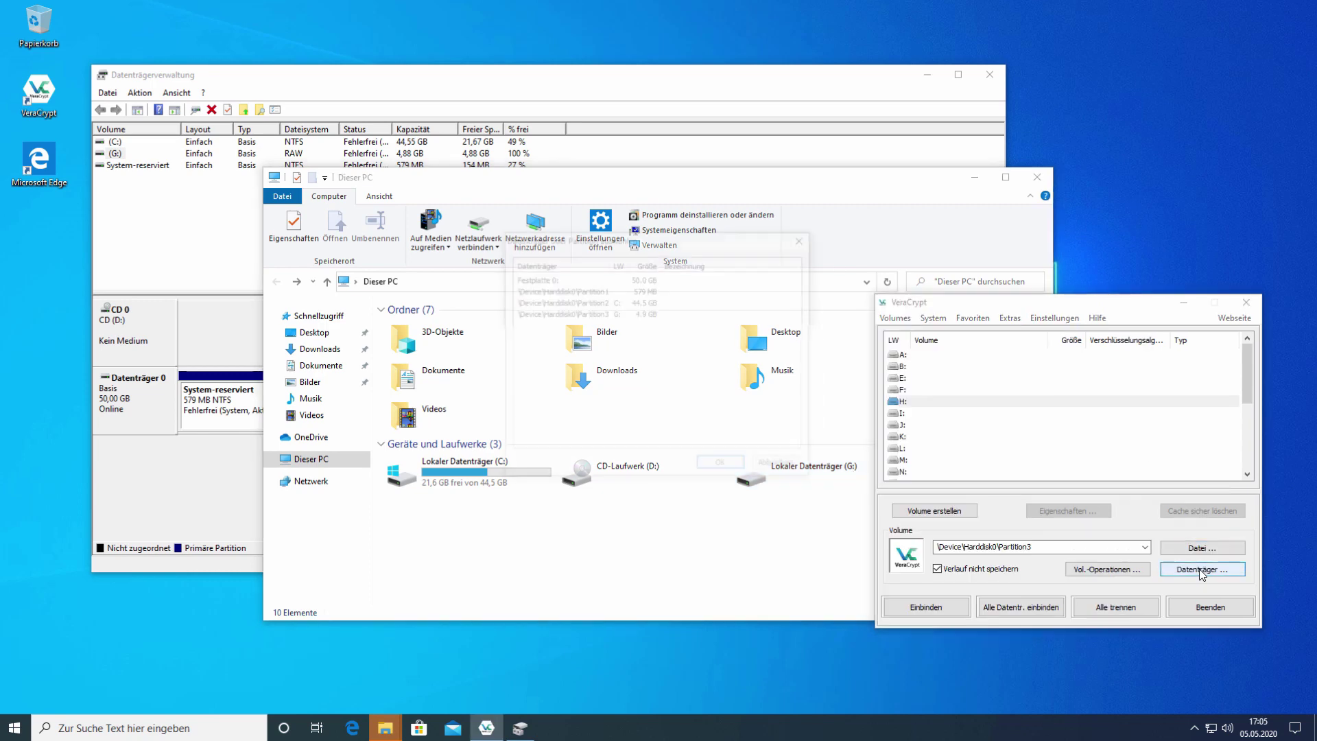
click(624, 316)
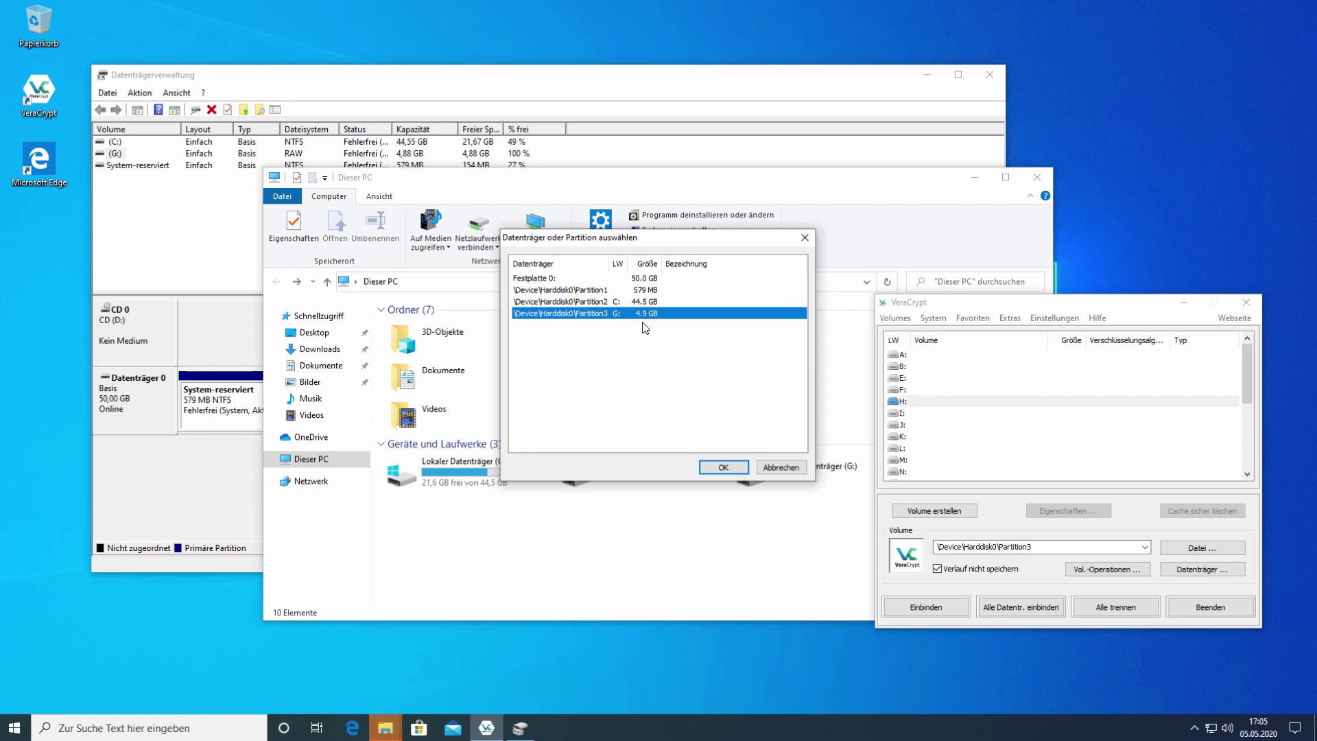
click(729, 467)
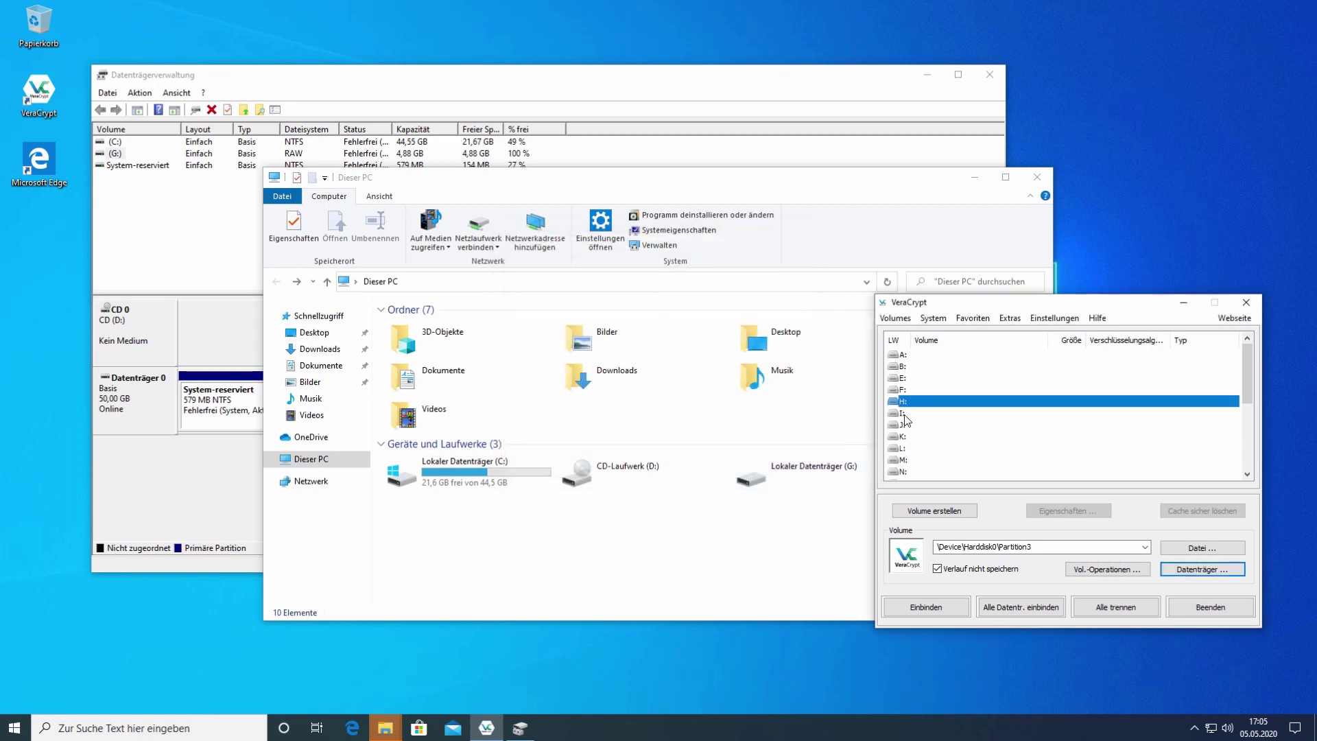
click(902, 378)
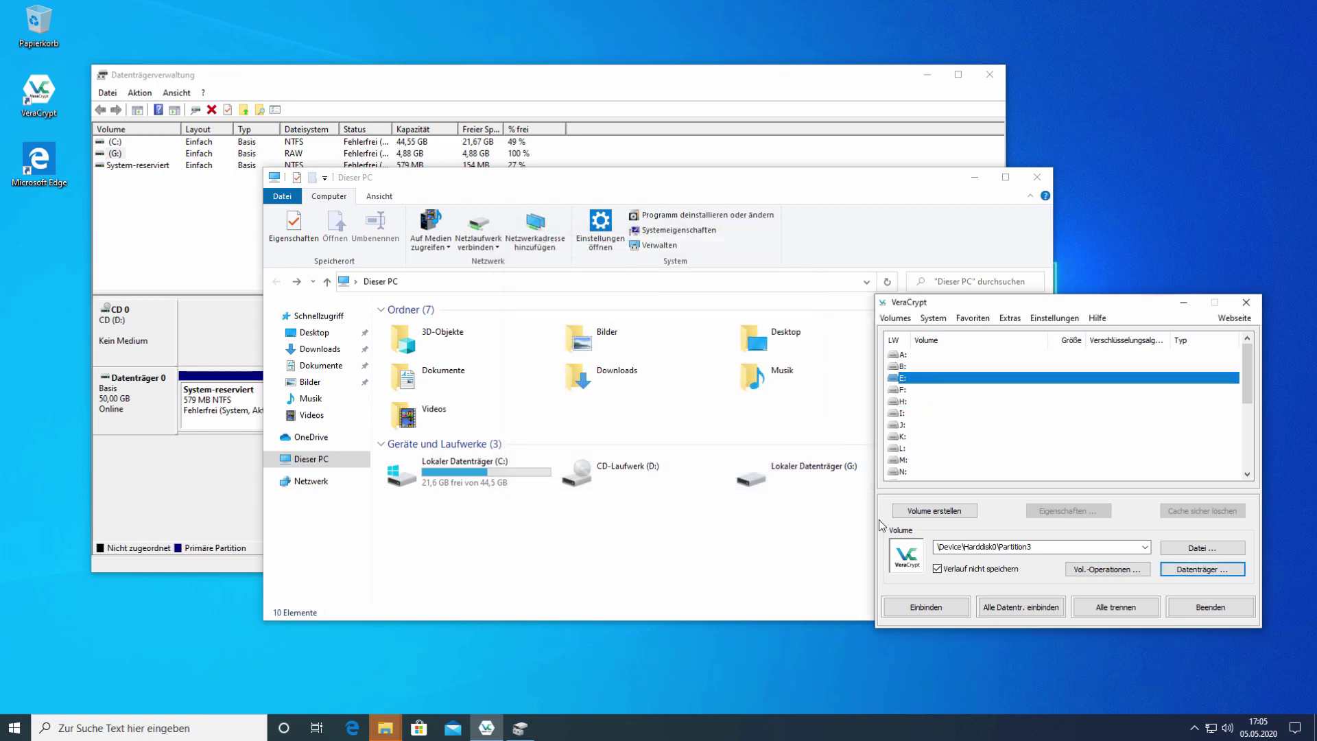
click(925, 609)
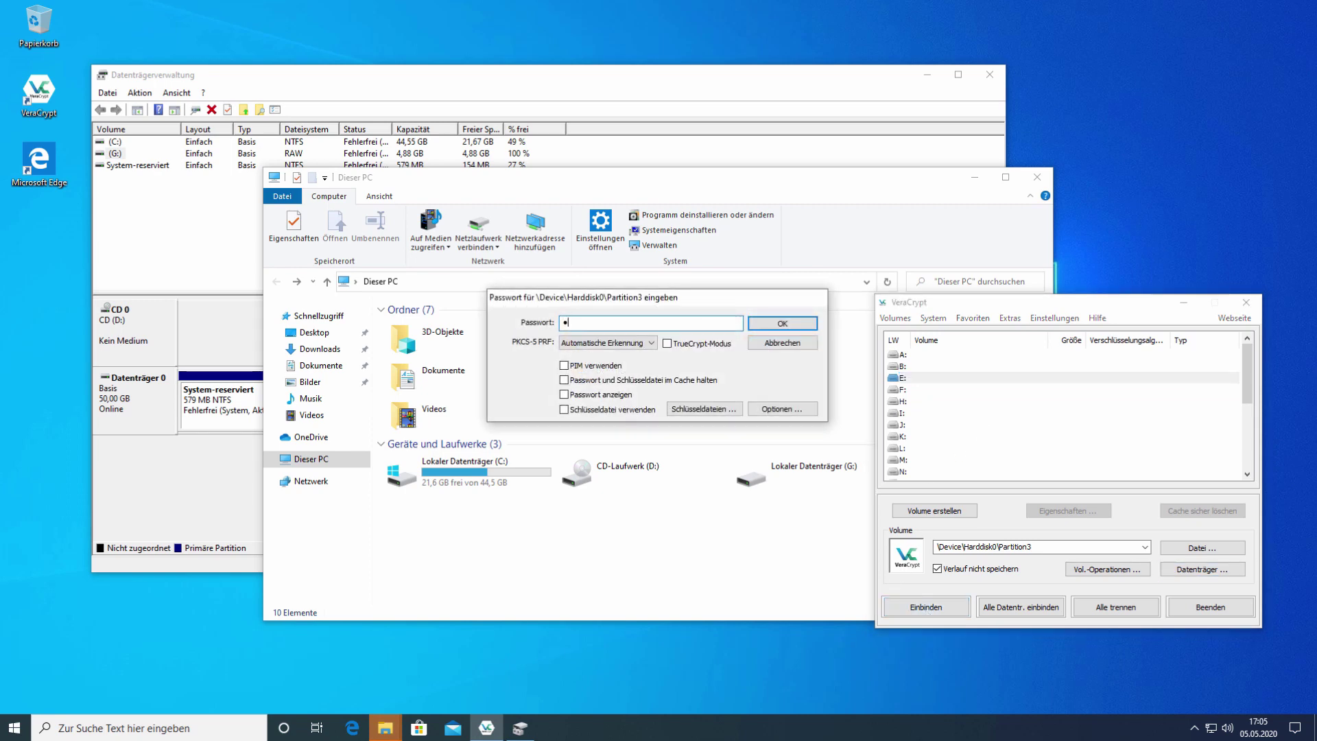
key(Return)
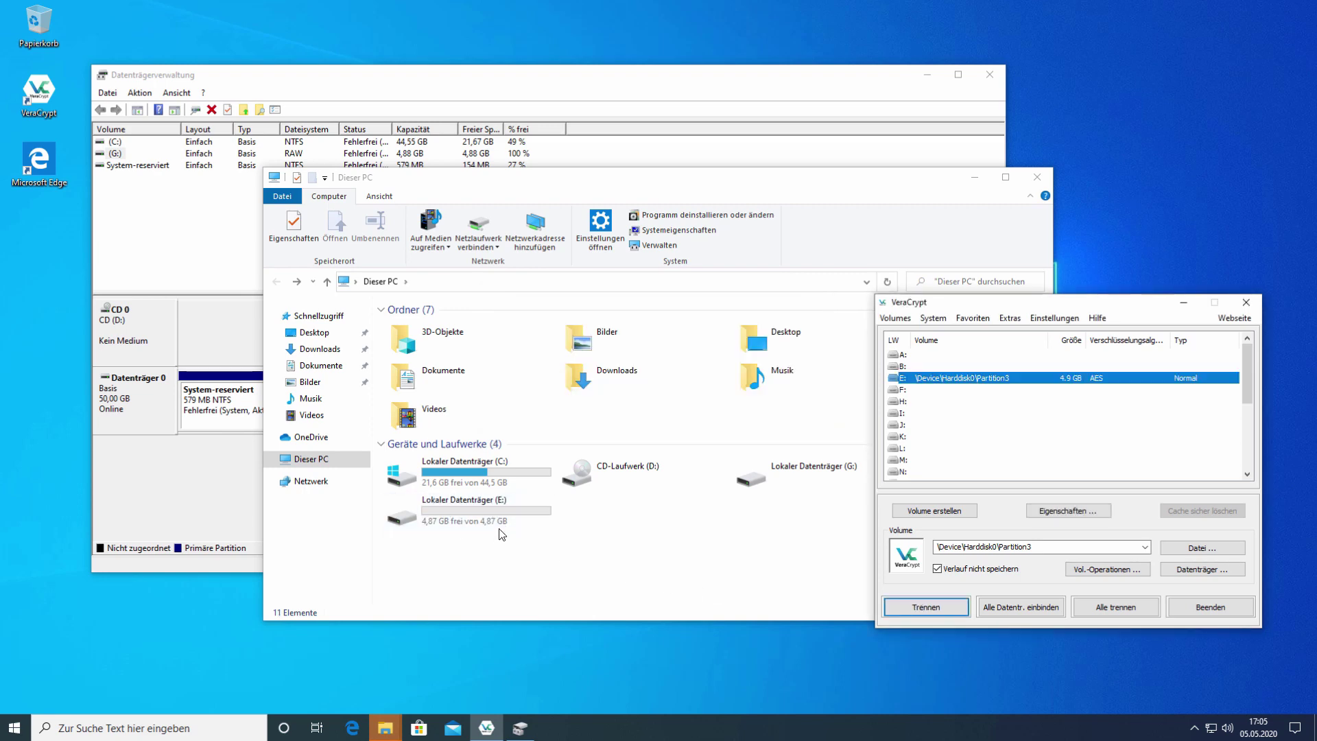
Remove the drive letter E: from the 4,88 GB RAW partition in Disk Management and confirm the removal.
click(495, 508)
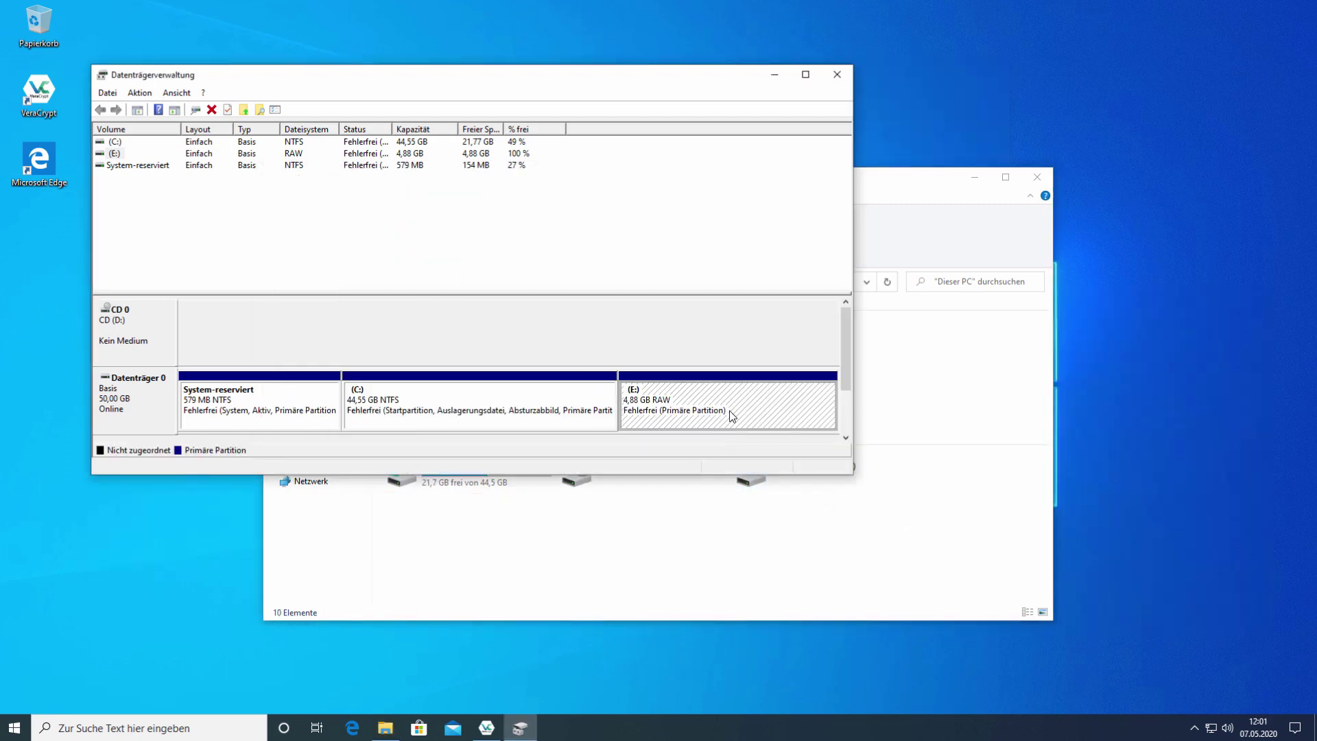
right_click(710, 406)
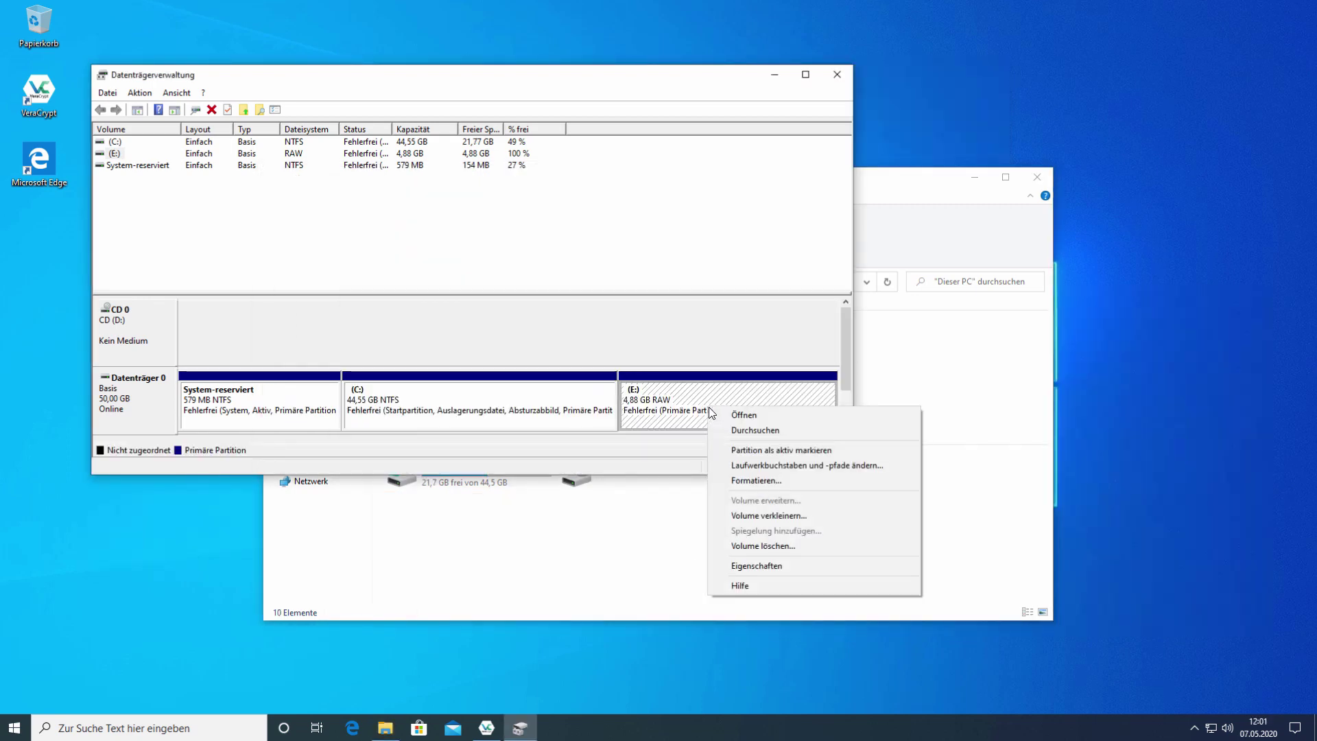
click(778, 466)
click(487, 317)
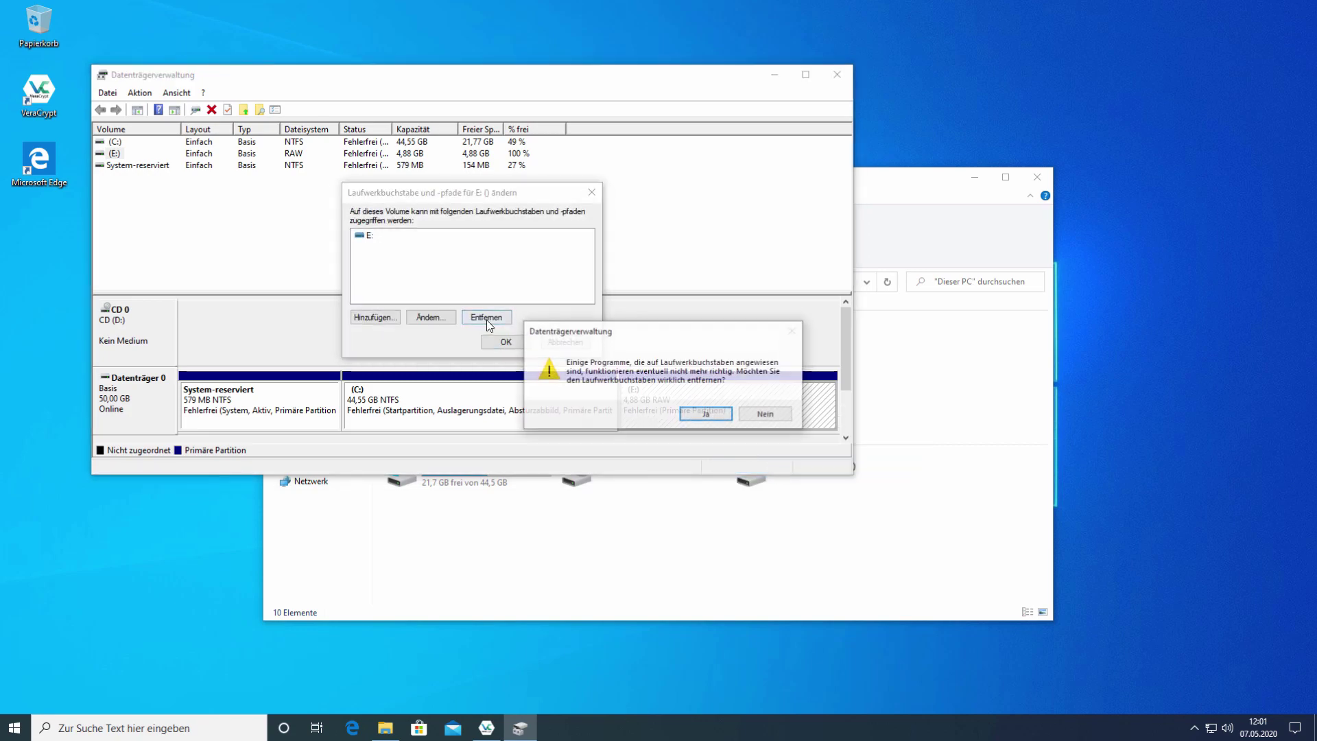
click(706, 414)
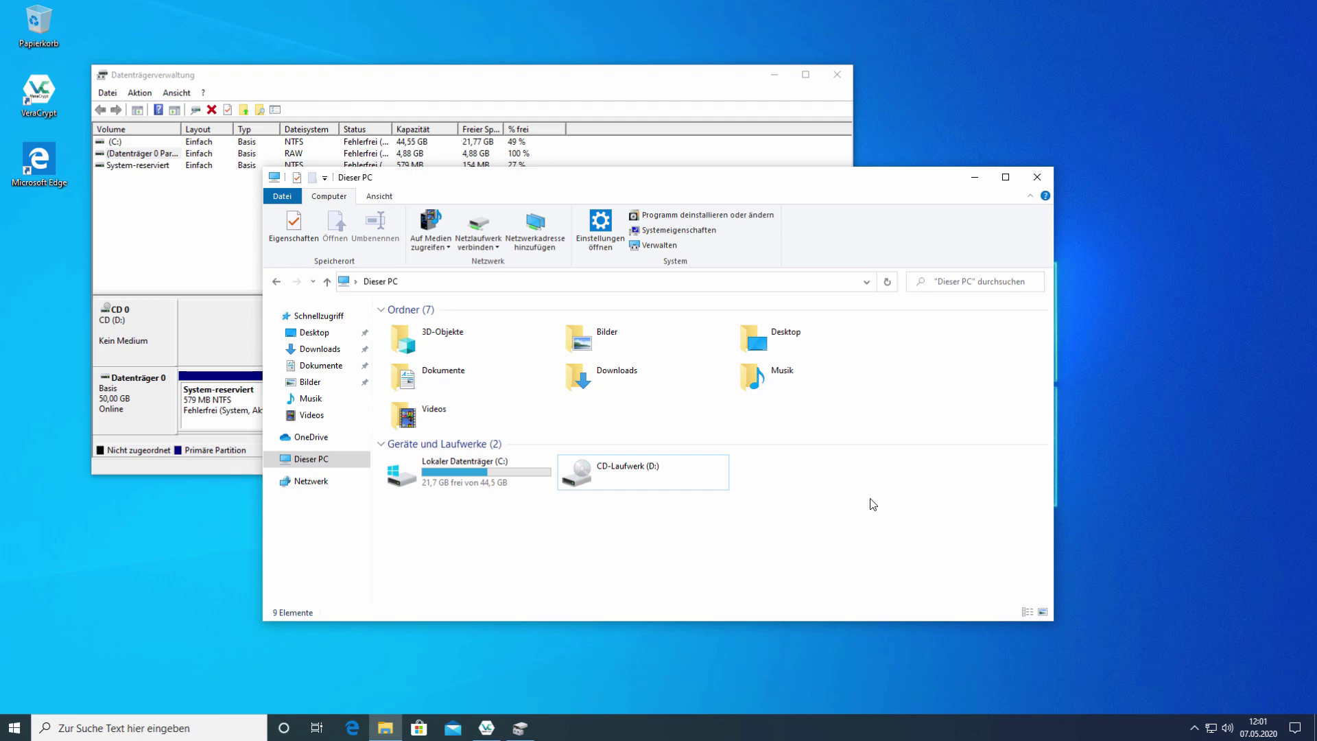
Switch to VeraCrypt and mount \Device\Harddisk0\Partition3 as drive E:, entering the volume password.
click(486, 727)
click(793, 464)
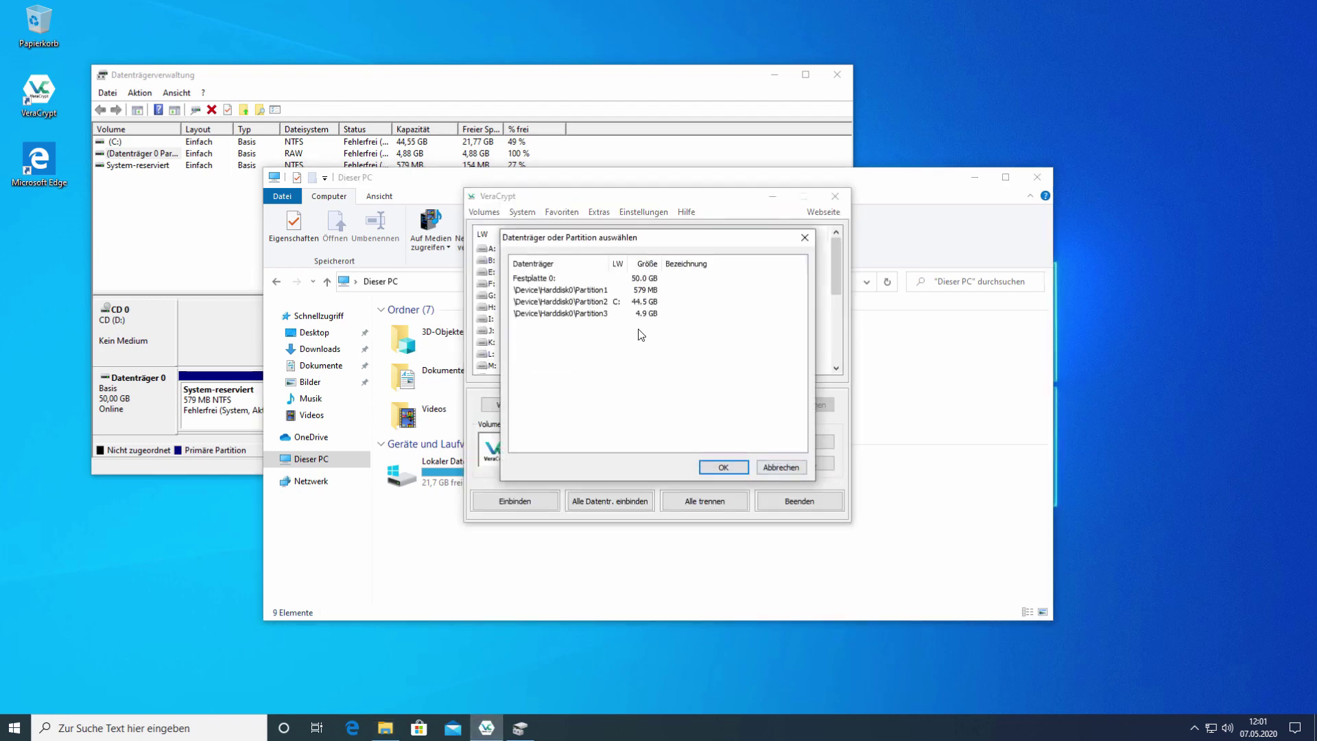
click(583, 314)
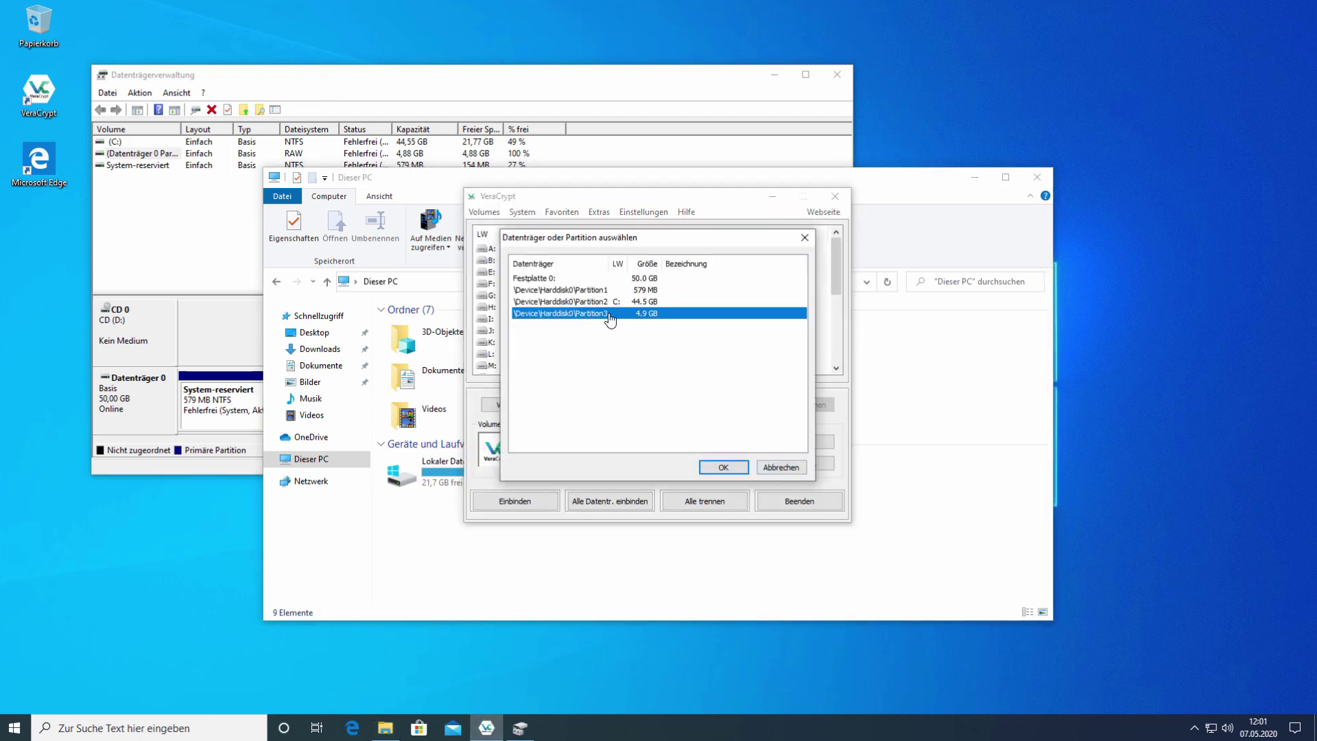
click(715, 467)
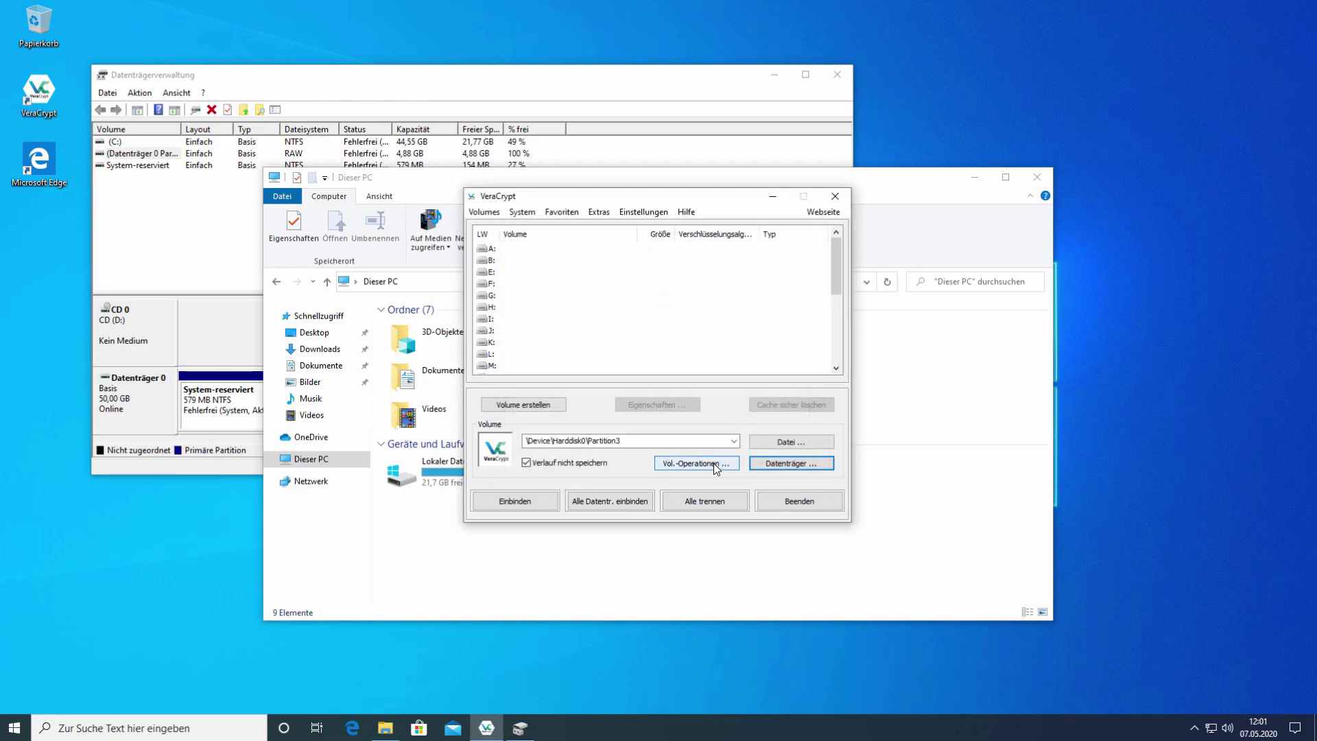
click(496, 273)
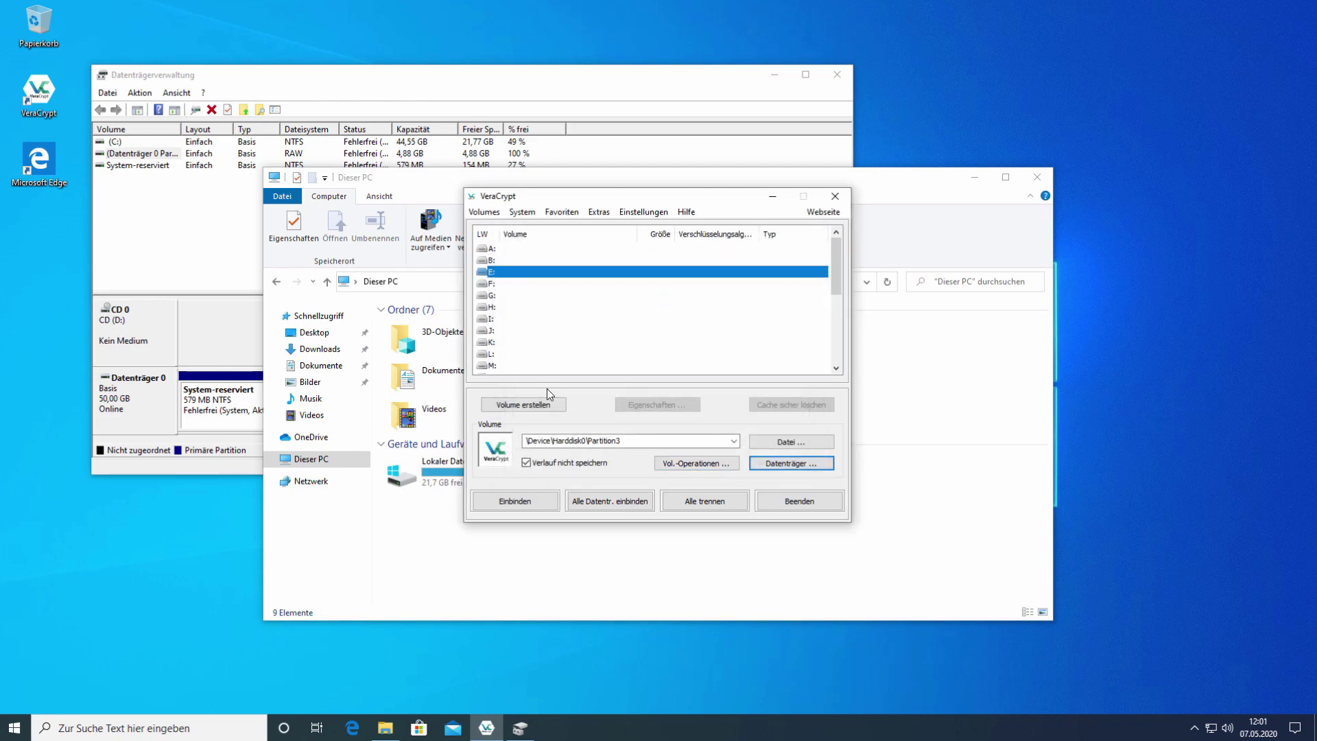
click(528, 499)
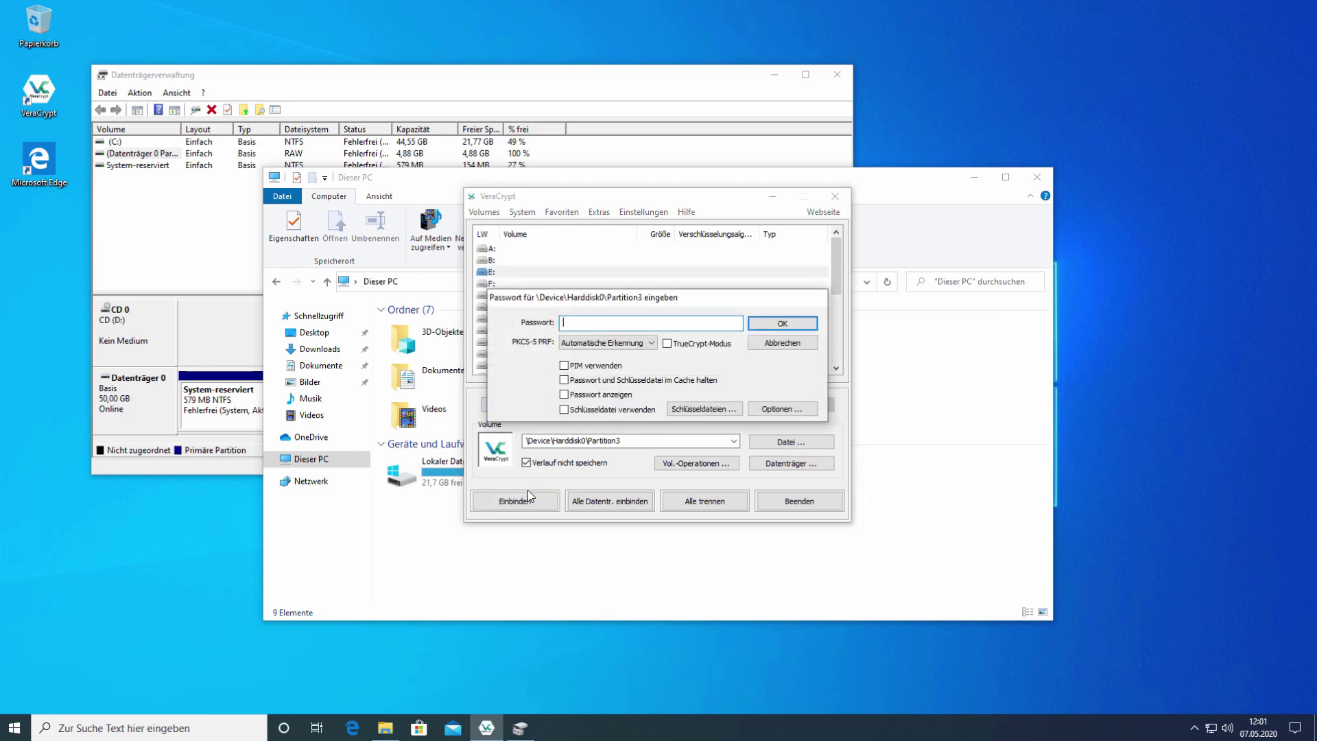
text(•••••••••)
key(Return)
Open the mounted drive E: in File Explorer to check its contents, and return to the Dieser PC overview.
click(828, 519)
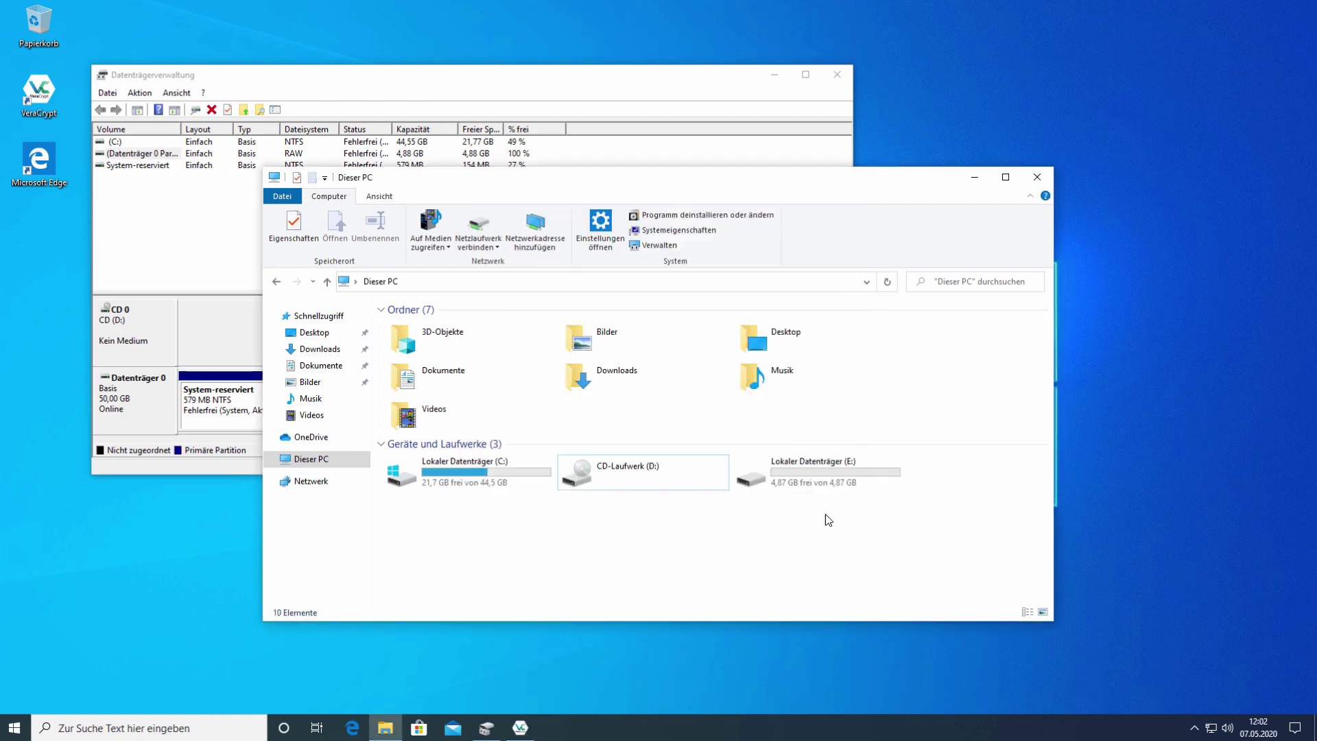
click(833, 473)
double_click(836, 475)
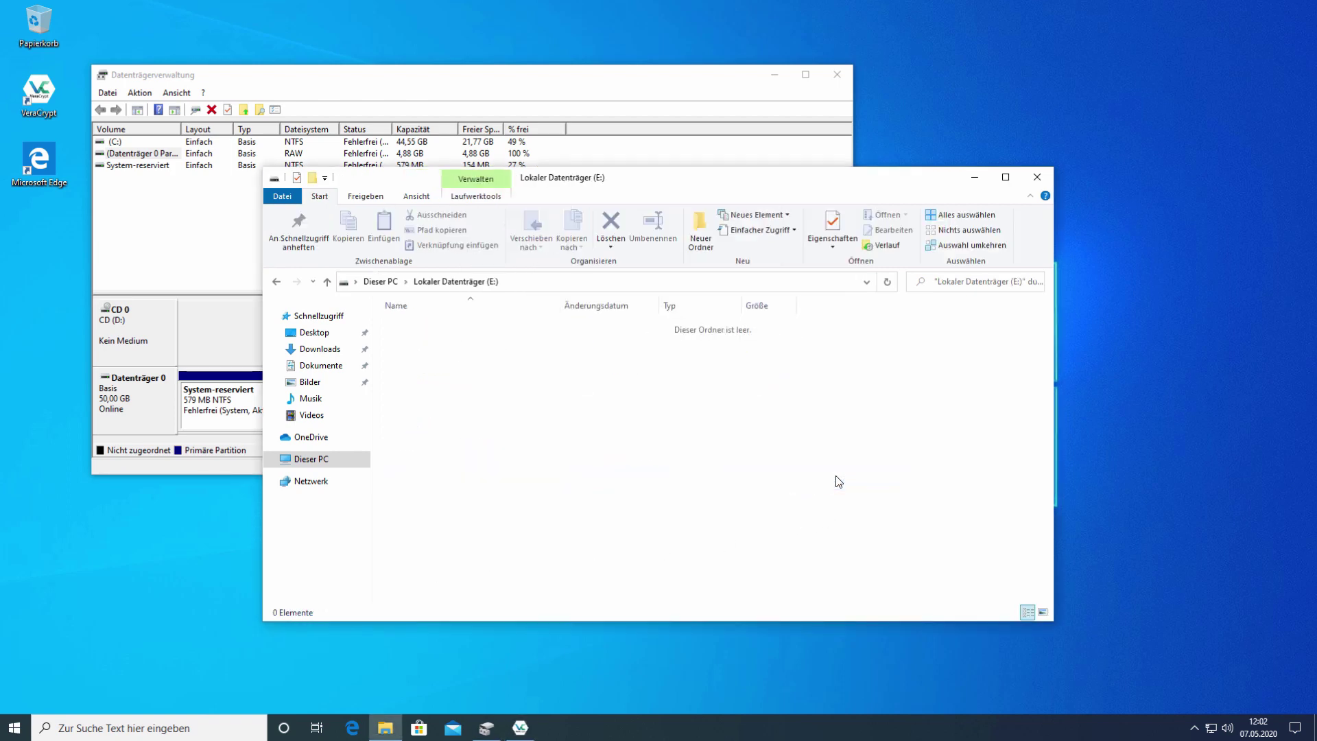
key(alt+Left)
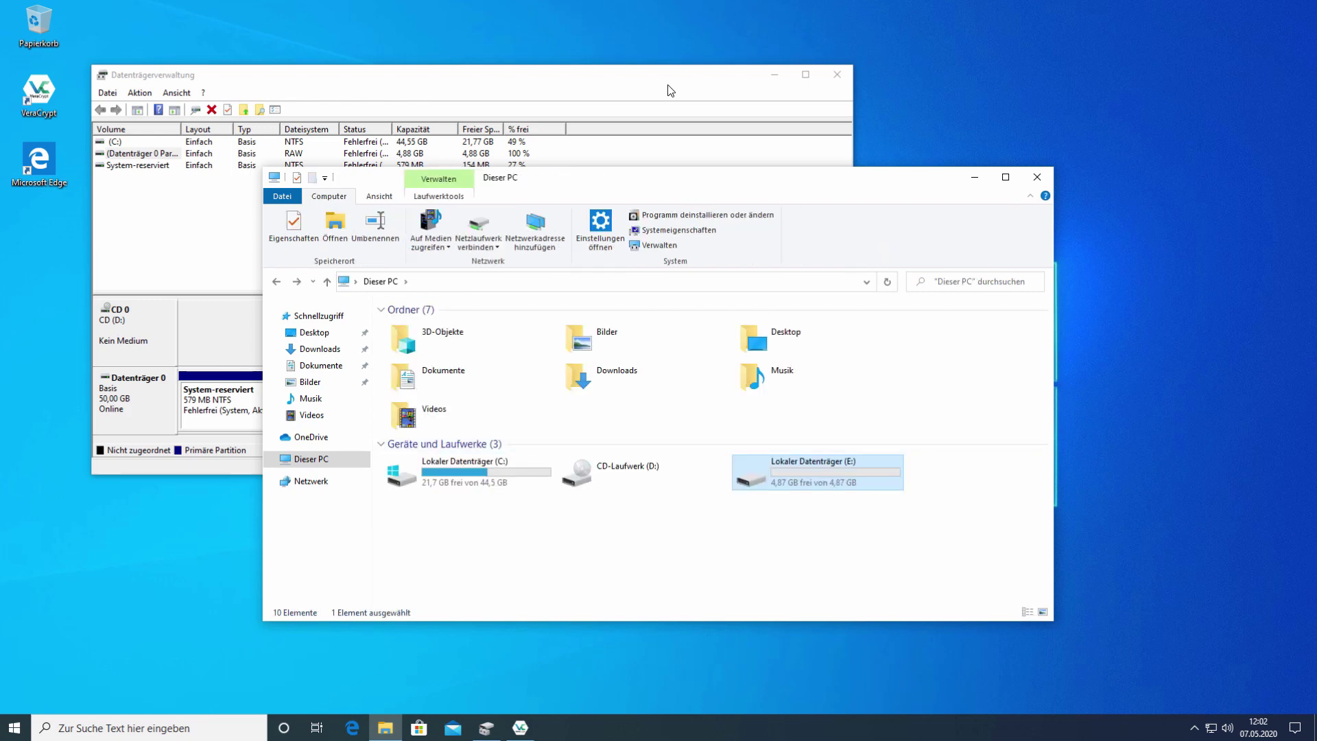
Compare the 4,88 GB RAW partition in Disk Management with the mounted drive E: in File Explorer.
click(671, 85)
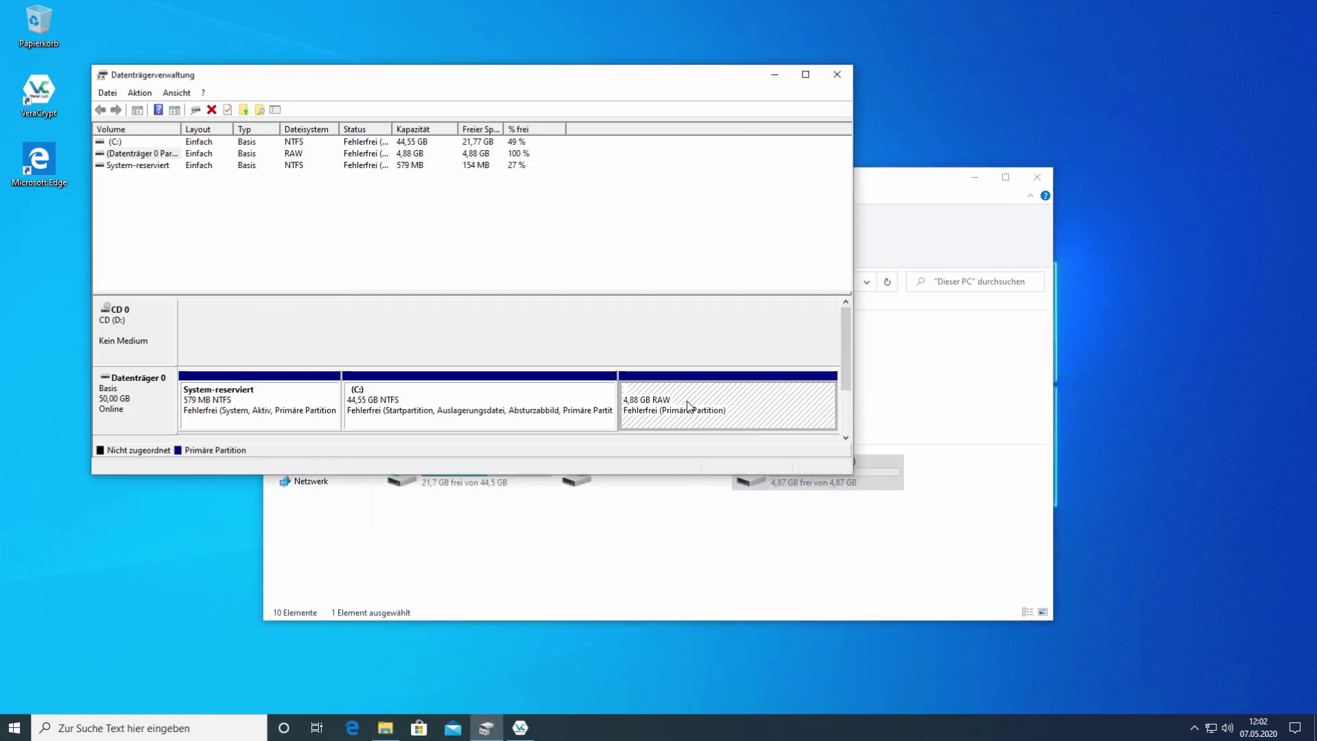
click(741, 559)
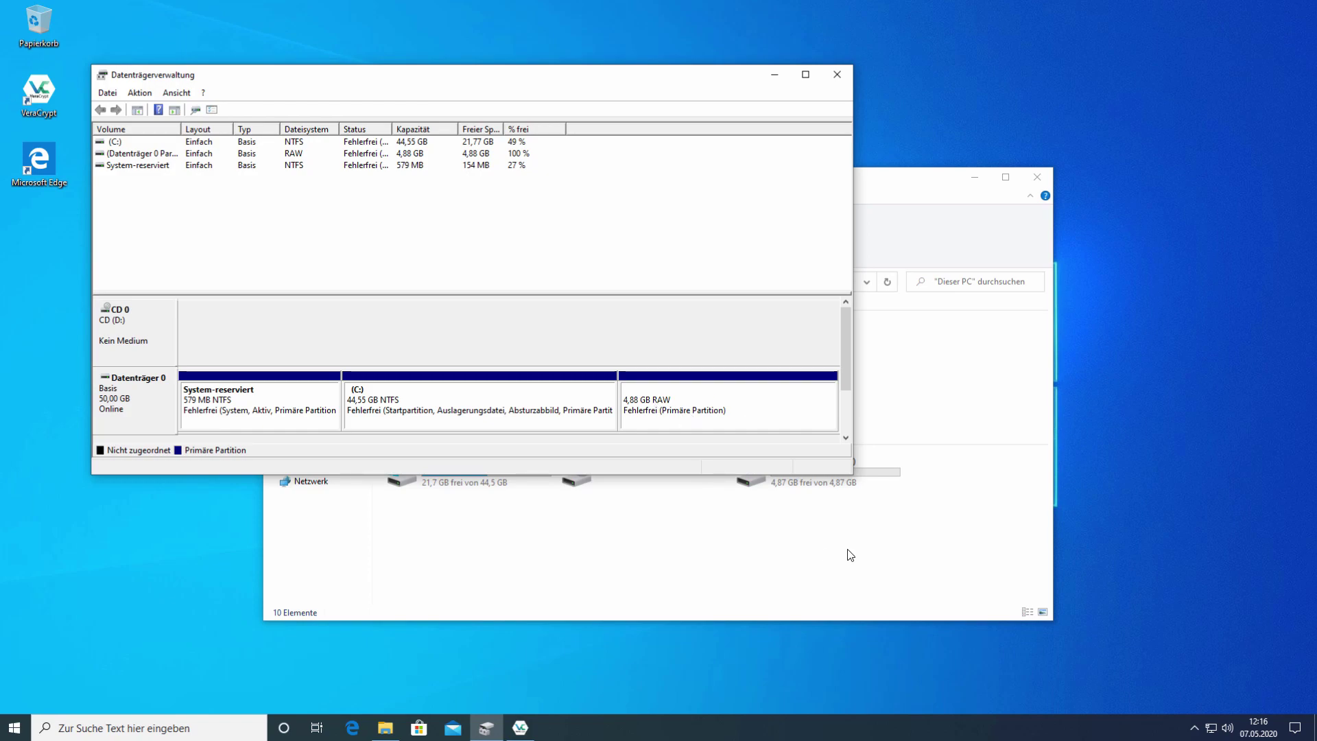
click(856, 473)
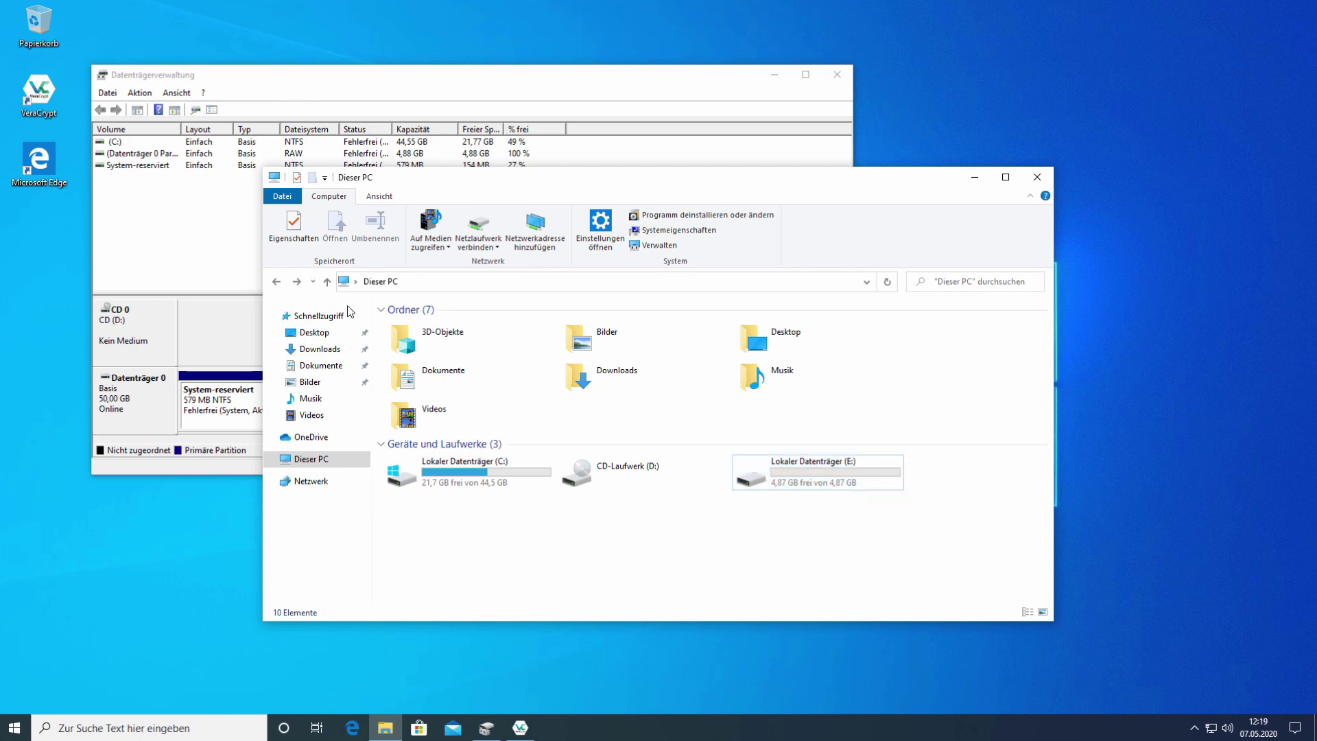
Bring up VeraCrypt from the desktop and open its drive and partition selection to examine the available devices.
double_click(39, 92)
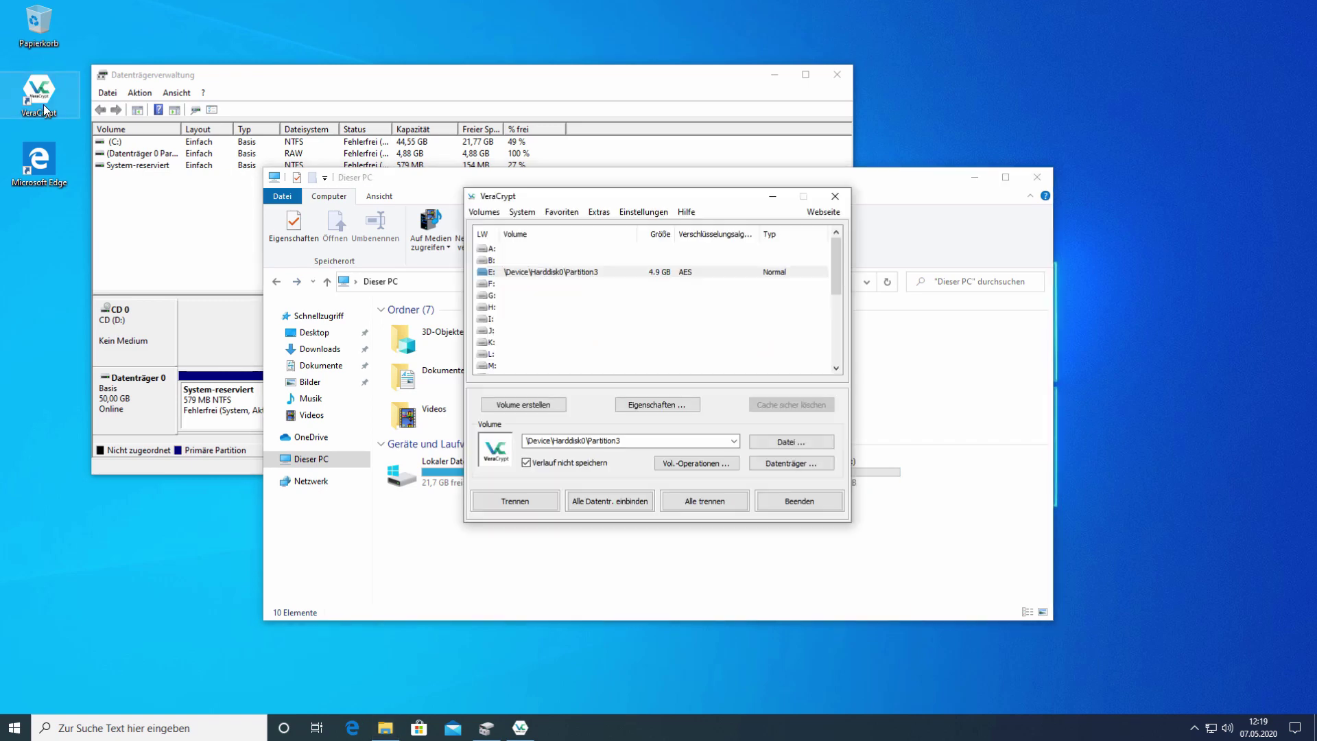
click(777, 464)
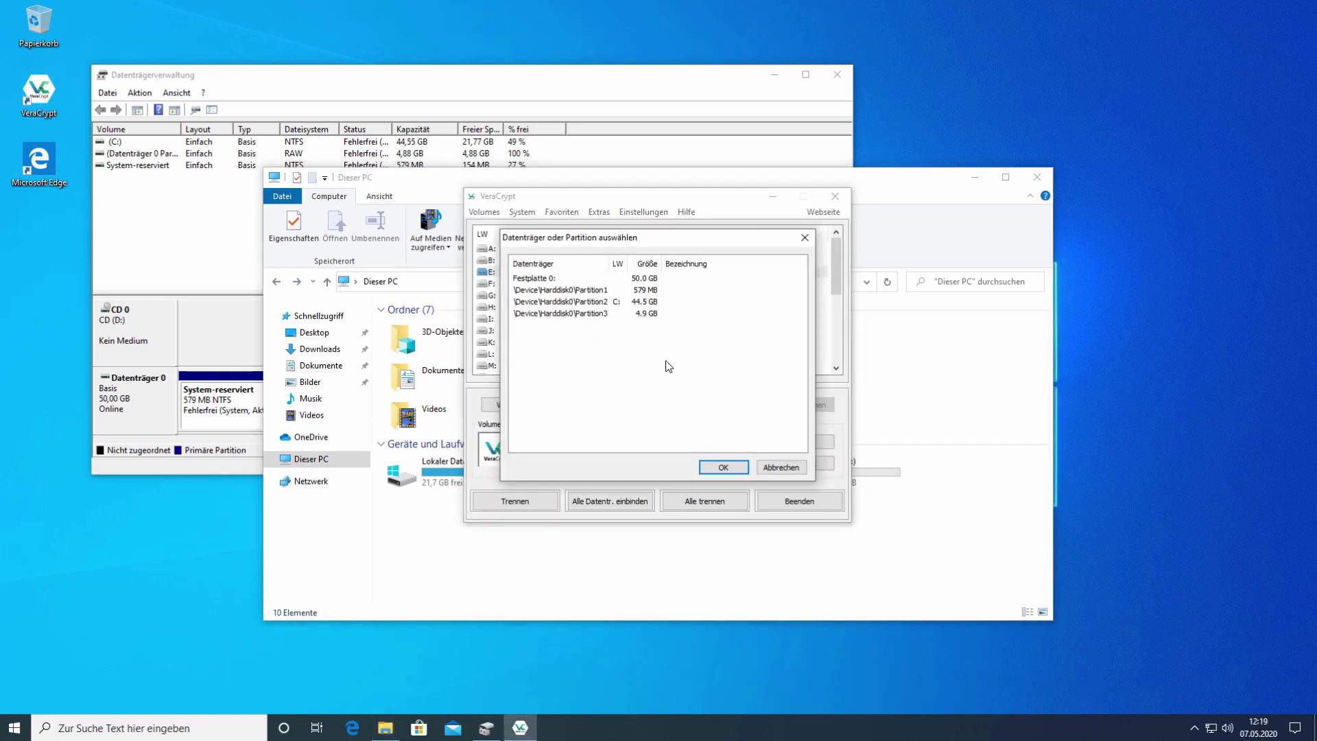